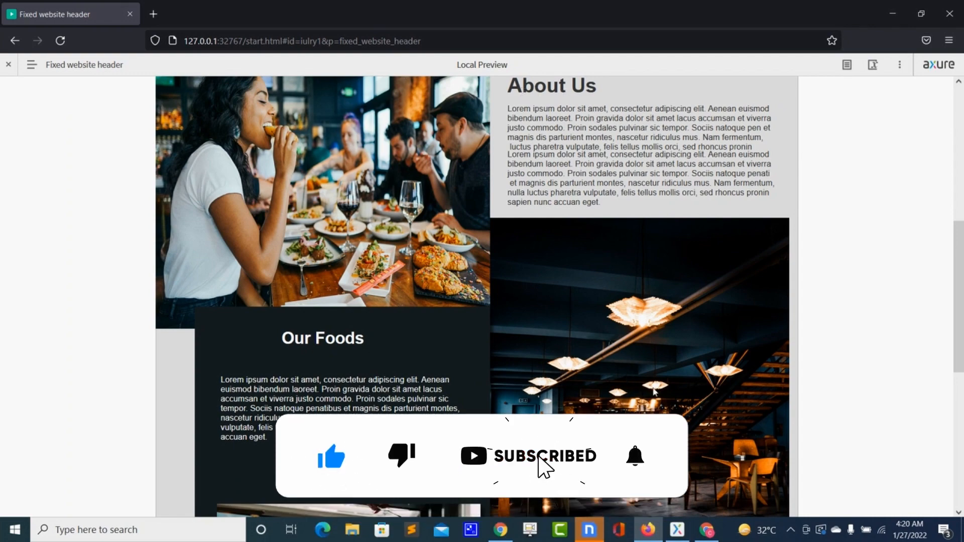
Switch to Axure RP and add a Box 1 rectangle at the page origin, 1024 wide and about 112 high
{"action": "left_click", "coordinate": [678, 530]}
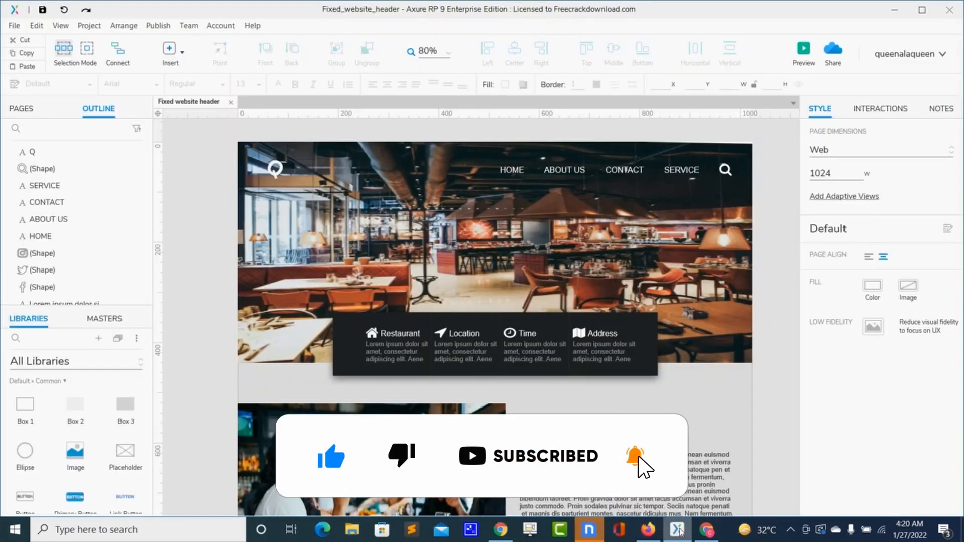
{"action": "left_click_drag", "start_coordinate": [28, 405], "coordinate": [240, 165]}
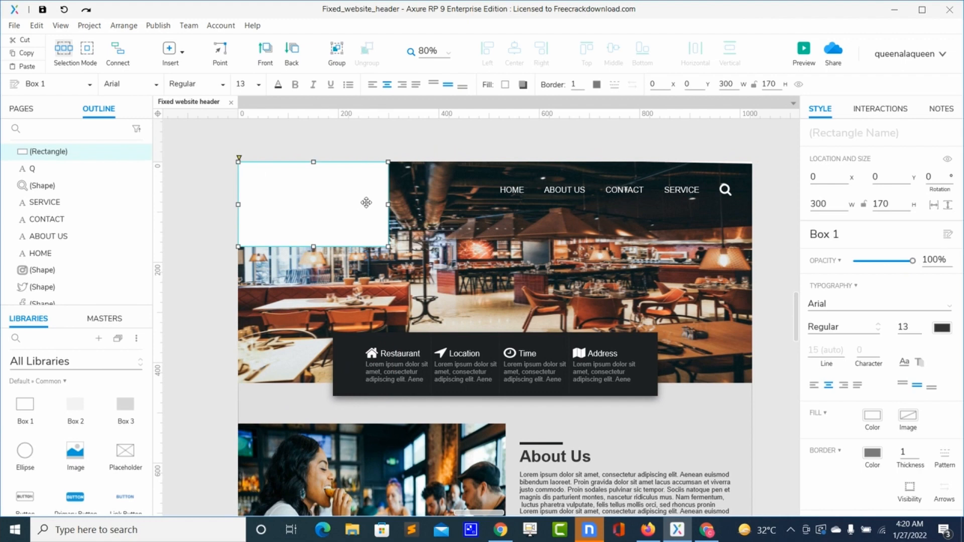
{"action": "left_click_drag", "start_coordinate": [388, 205], "coordinate": [752, 218]}
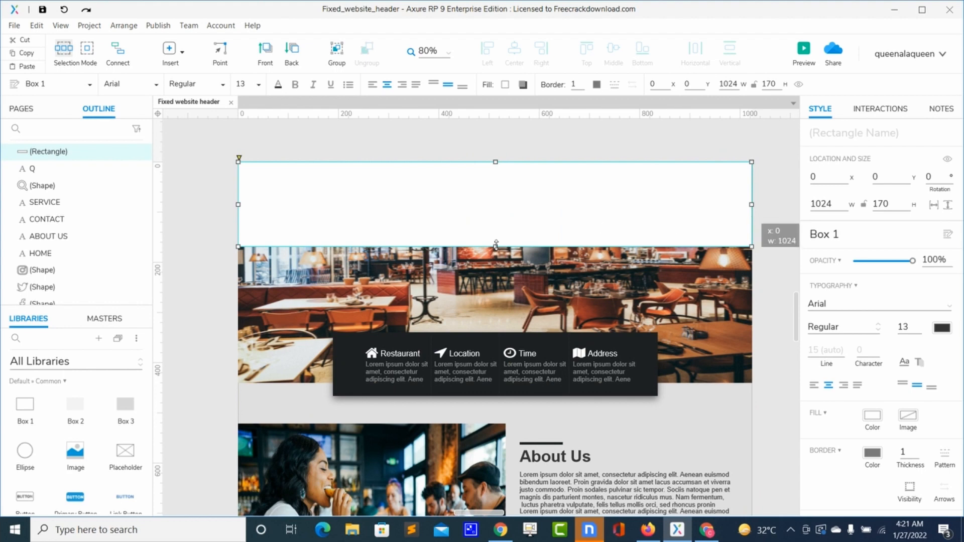
{"action": "left_click_drag", "start_coordinate": [496, 245], "coordinate": [487, 217]}
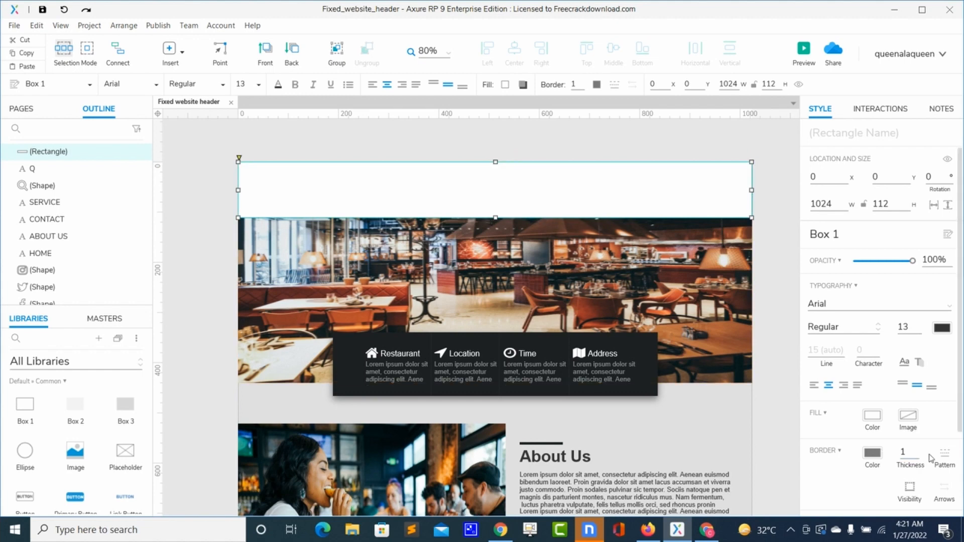
Set the header rectangle's border thickness to 0 and fill it with #1C2023 sampled from the dark information bar
{"action": "type", "text": "0"}
{"action": "left_click", "coordinate": [875, 417]}
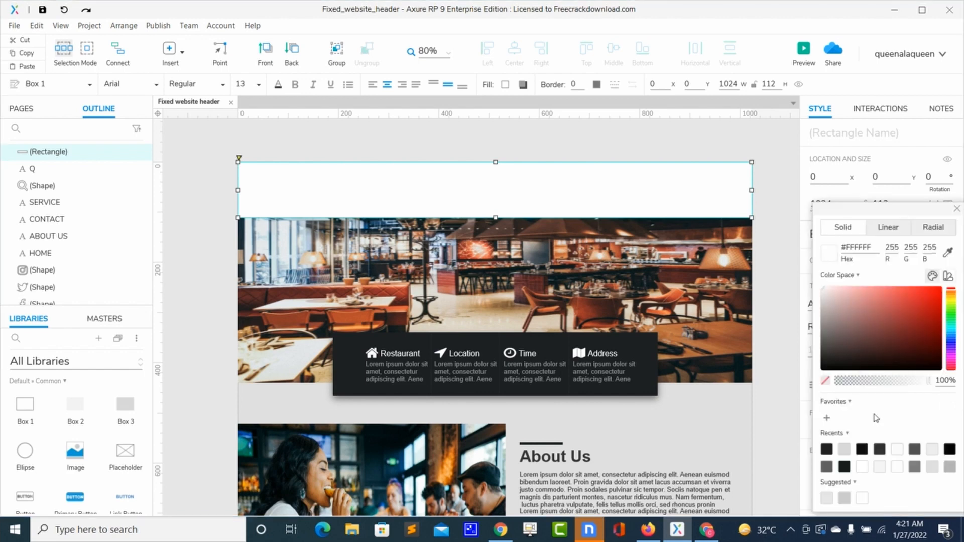
{"action": "left_click", "coordinate": [948, 255]}
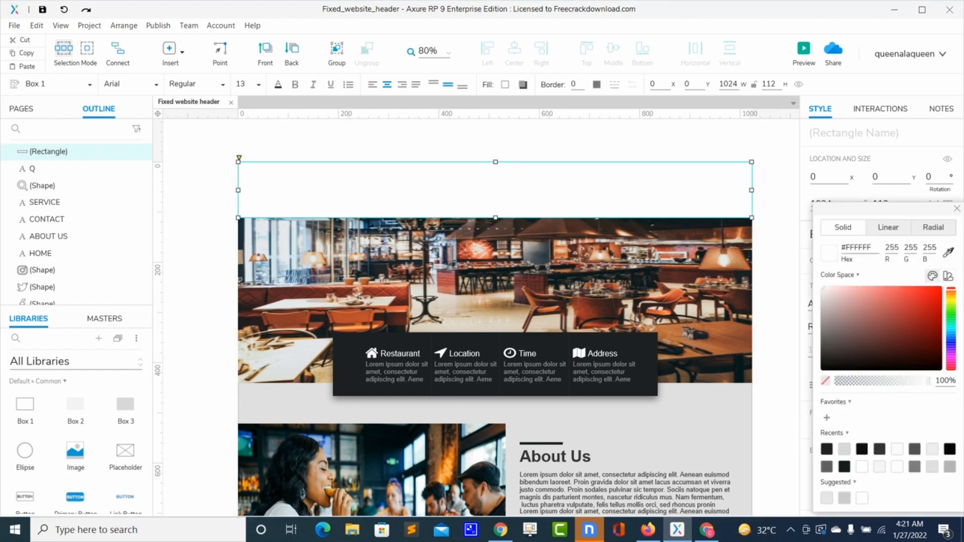
{"action": "left_click", "coordinate": [634, 356]}
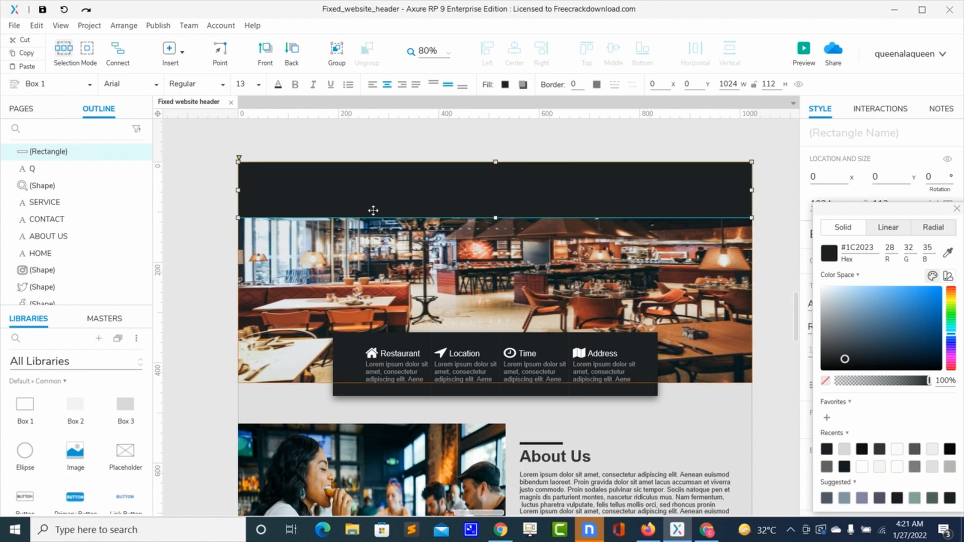
Reorder the header rectangle directly beneath HOME in the stacking order, behind the logo, menu texts and search icon
{"action": "left_click", "coordinate": [69, 151]}
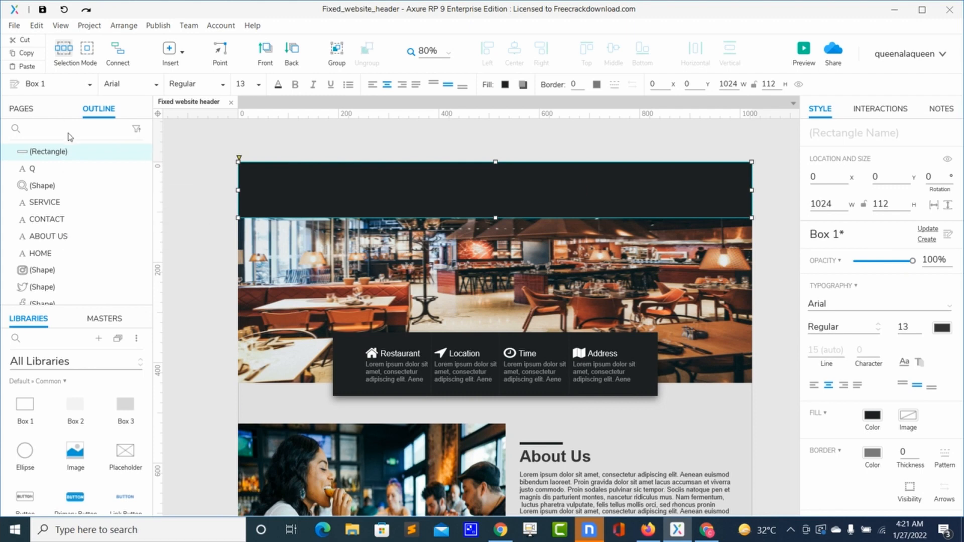
{"action": "double_click", "coordinate": [71, 152]}
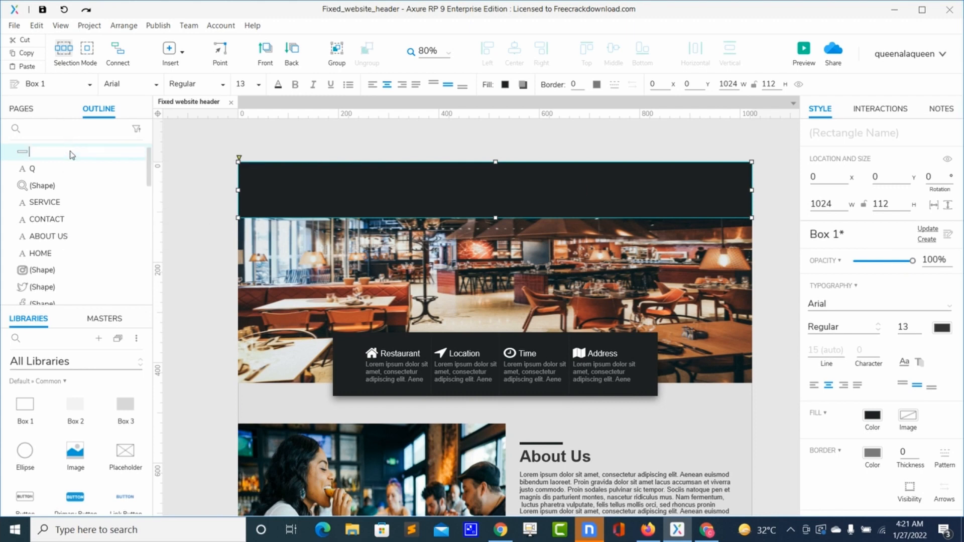
{"action": "left_click", "coordinate": [48, 201]}
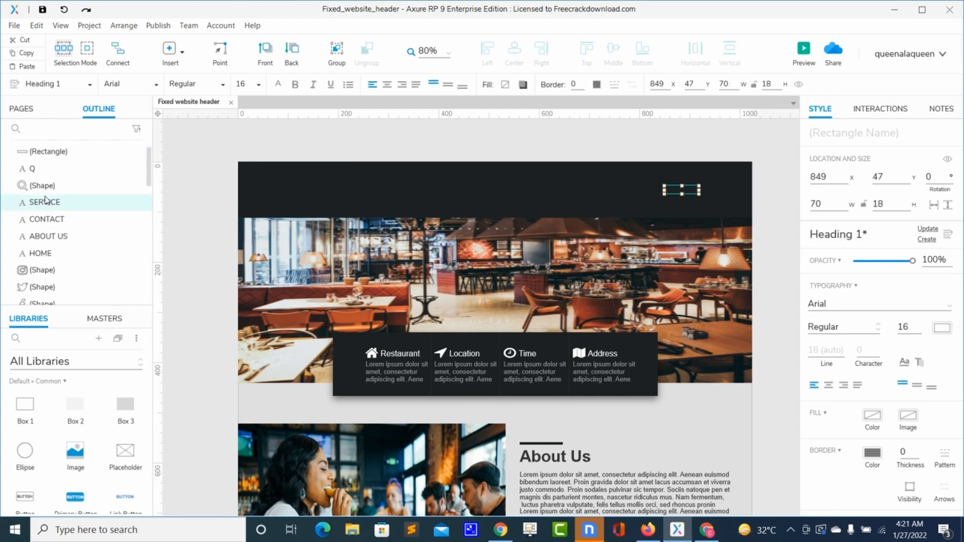
{"action": "left_click", "coordinate": [70, 153]}
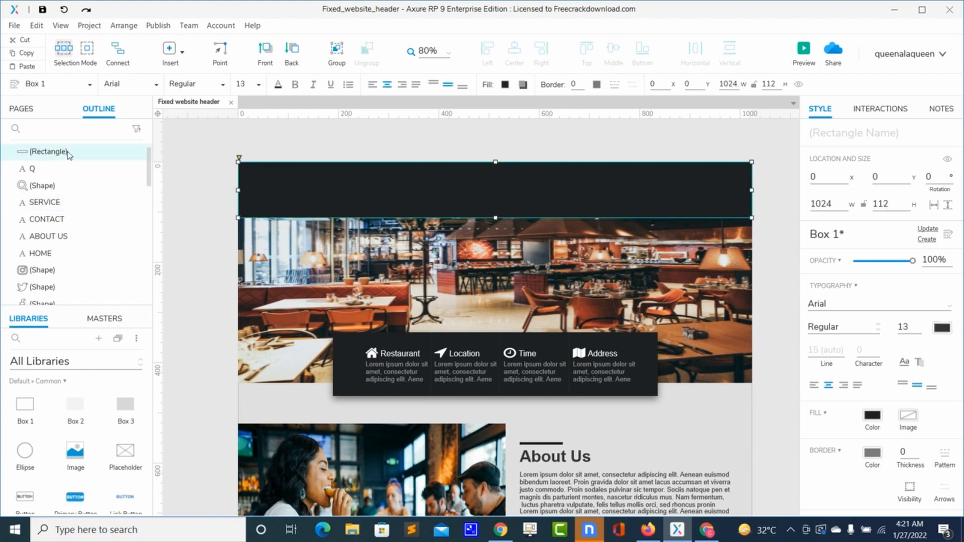
{"action": "left_click_drag", "start_coordinate": [69, 155], "coordinate": [71, 263]}
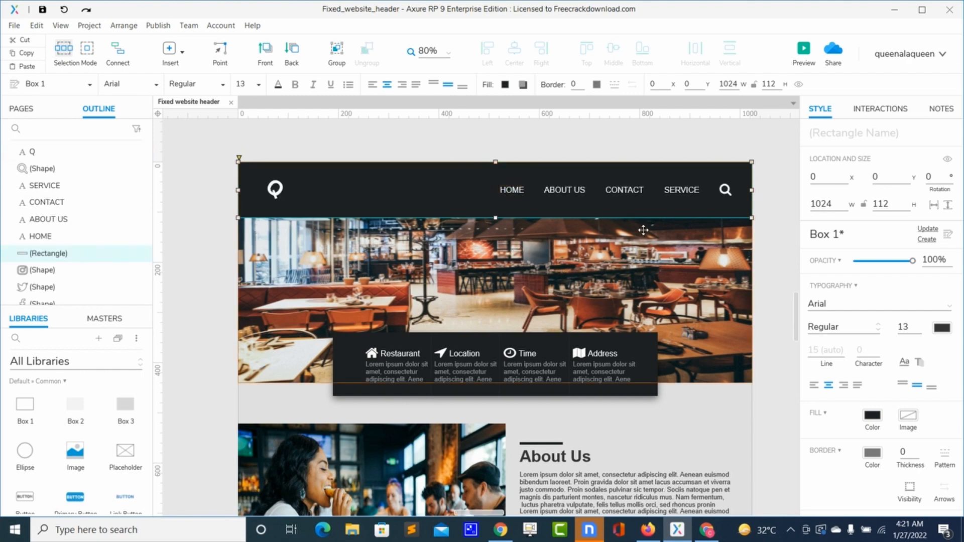
Preview the page in the browser, reload it and check how the header behaves while scrolling
{"action": "left_click", "coordinate": [805, 49]}
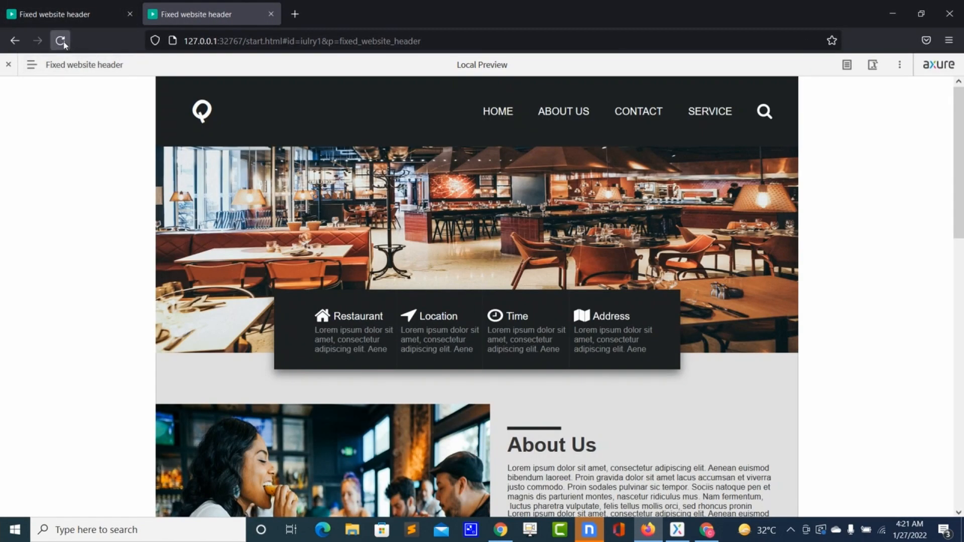
{"action": "left_click", "coordinate": [61, 41]}
{"action": "scroll", "coordinate": [368, 111], "scroll_direction": "down", "scroll_amount": 1}
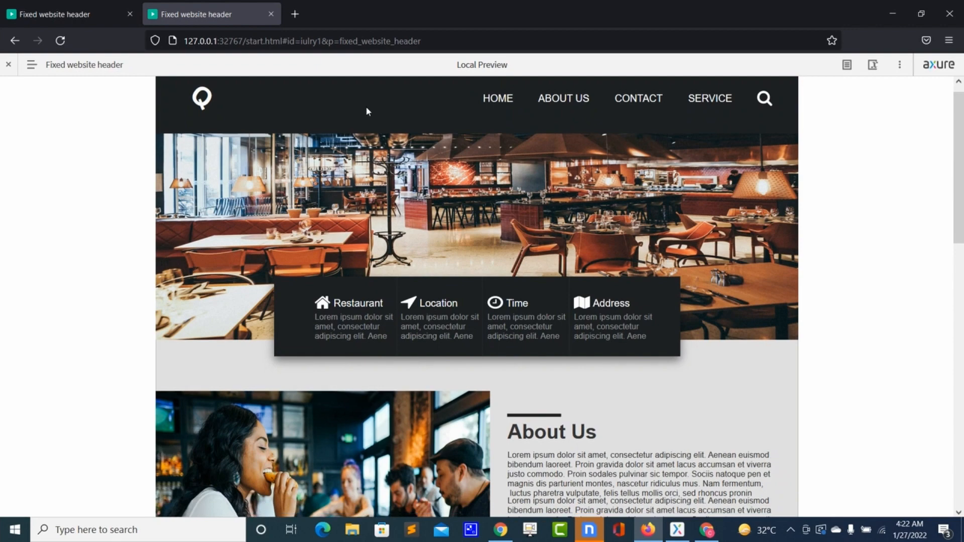
{"action": "scroll", "coordinate": [438, 101], "scroll_direction": "up", "scroll_amount": 1}
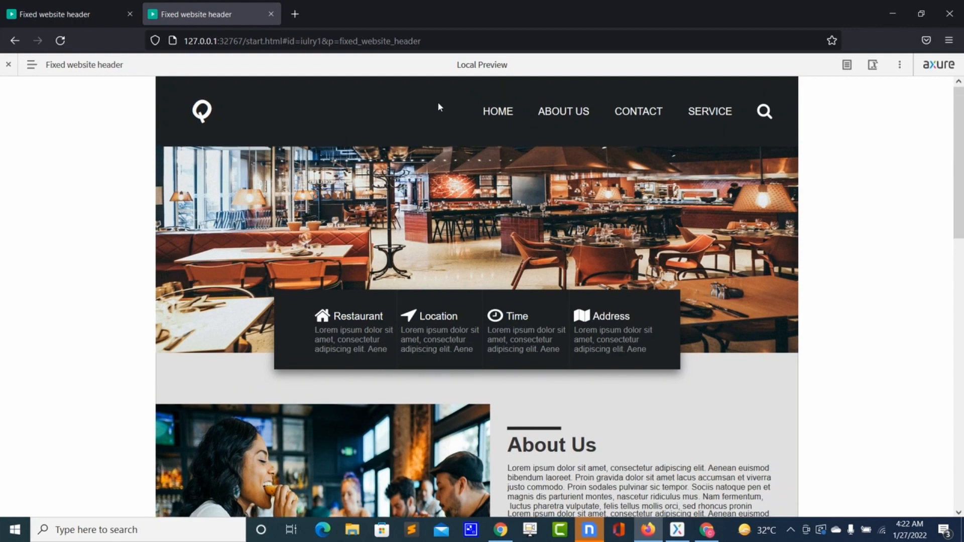
{"action": "scroll", "coordinate": [419, 270], "scroll_direction": "down", "scroll_amount": 10}
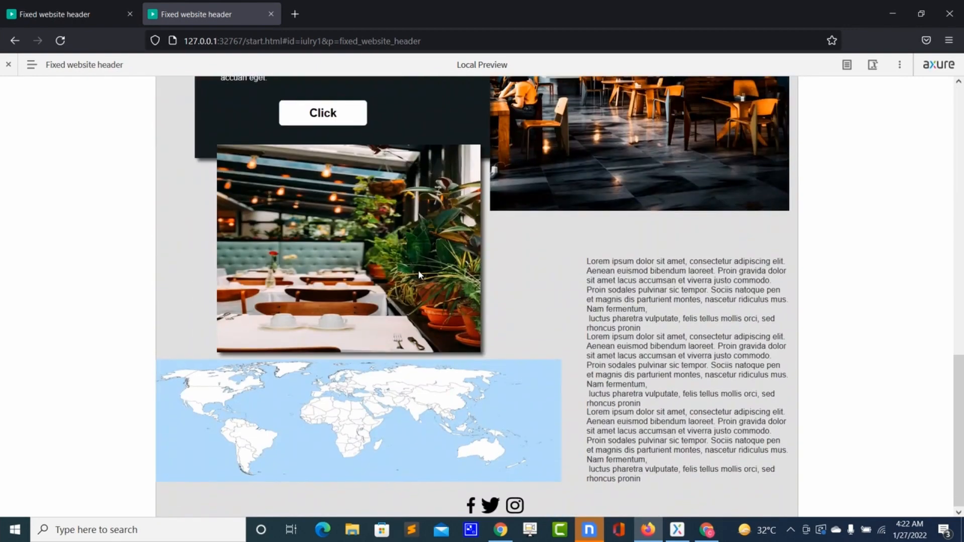
{"action": "scroll", "coordinate": [419, 273], "scroll_direction": "up", "scroll_amount": 10}
{"action": "scroll", "coordinate": [419, 273], "scroll_direction": "down", "scroll_amount": 10}
Back in Axure RP, combine the header rectangle, search icon, four menu texts and Q logo into a dynamic panel
{"action": "key", "text": "alt+Tab"}
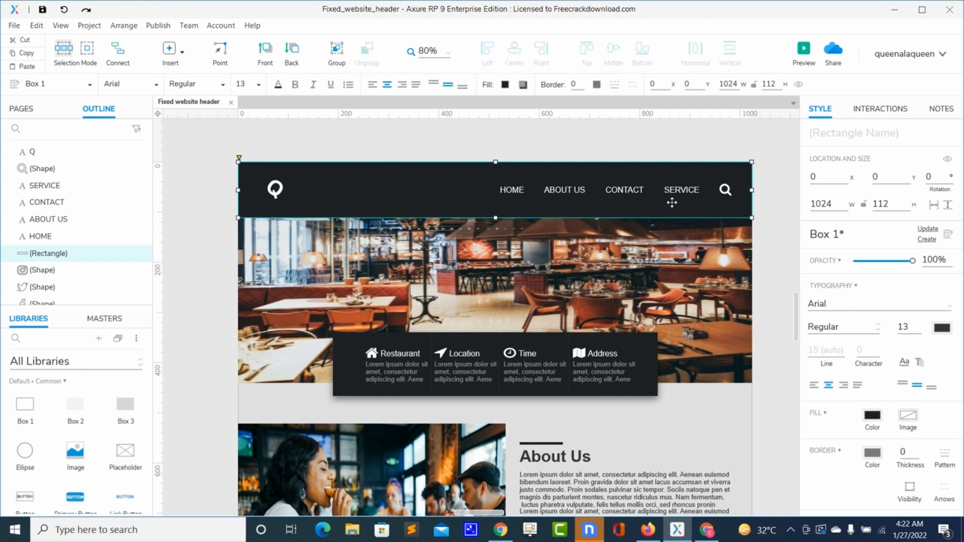
{"action": "left_click", "coordinate": [726, 190], "text": "shift"}
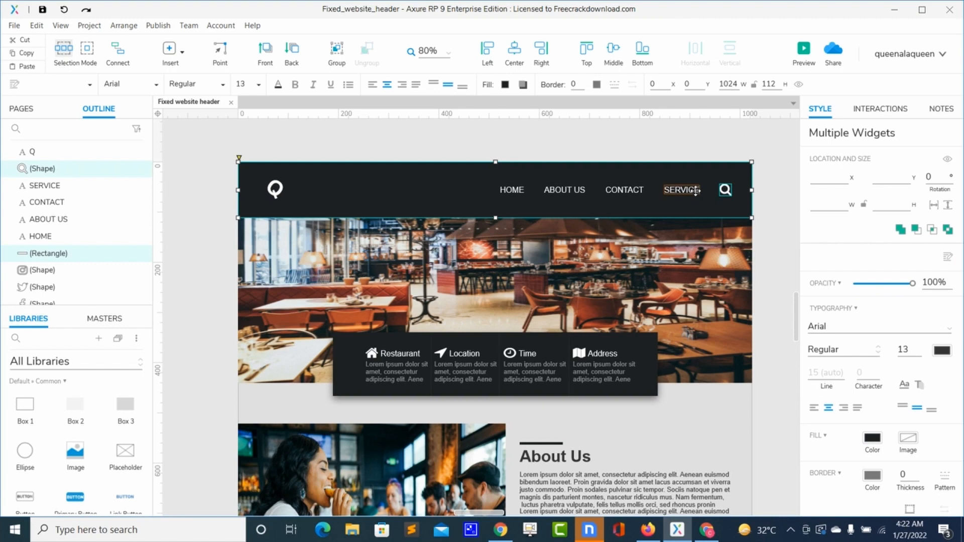
{"action": "left_click", "coordinate": [702, 190], "text": "shift"}
{"action": "left_click", "coordinate": [636, 189], "text": "shift"}
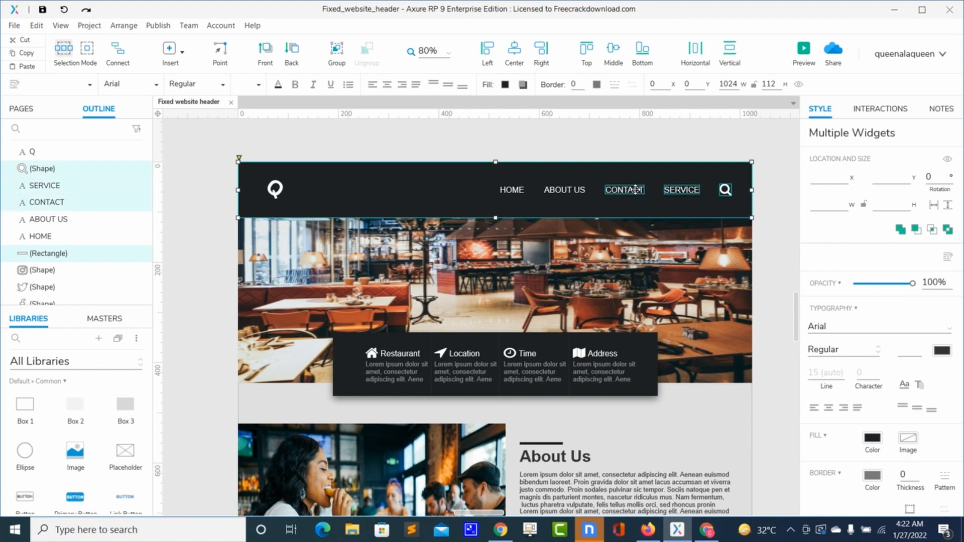
{"action": "left_click", "coordinate": [566, 189], "text": "shift"}
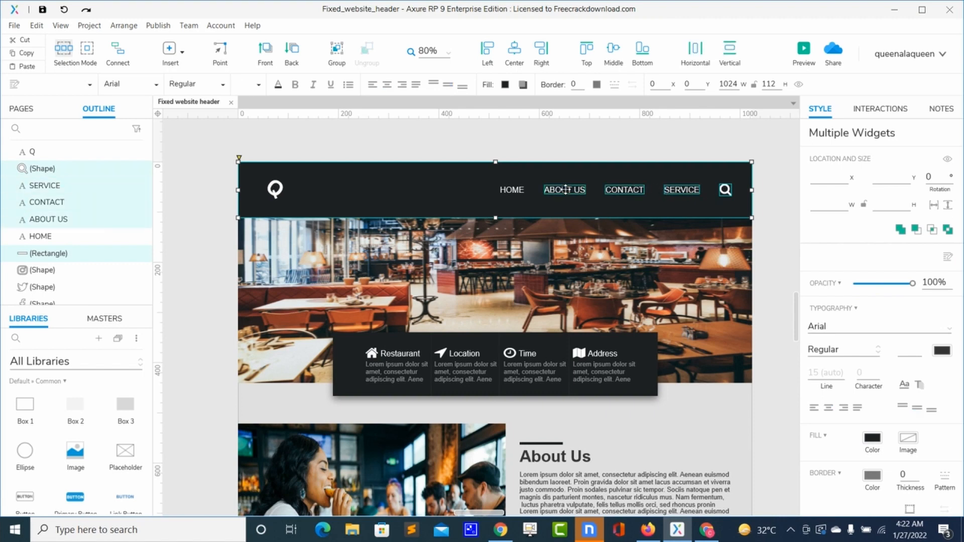
{"action": "left_click", "coordinate": [517, 188], "text": "shift"}
{"action": "left_click", "coordinate": [275, 189], "text": "shift"}
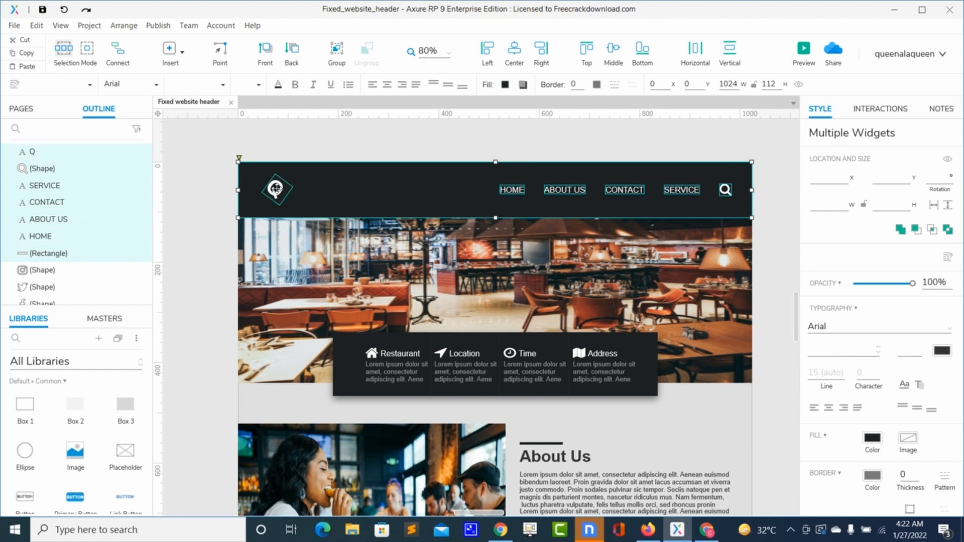
{"action": "right_click", "coordinate": [276, 191]}
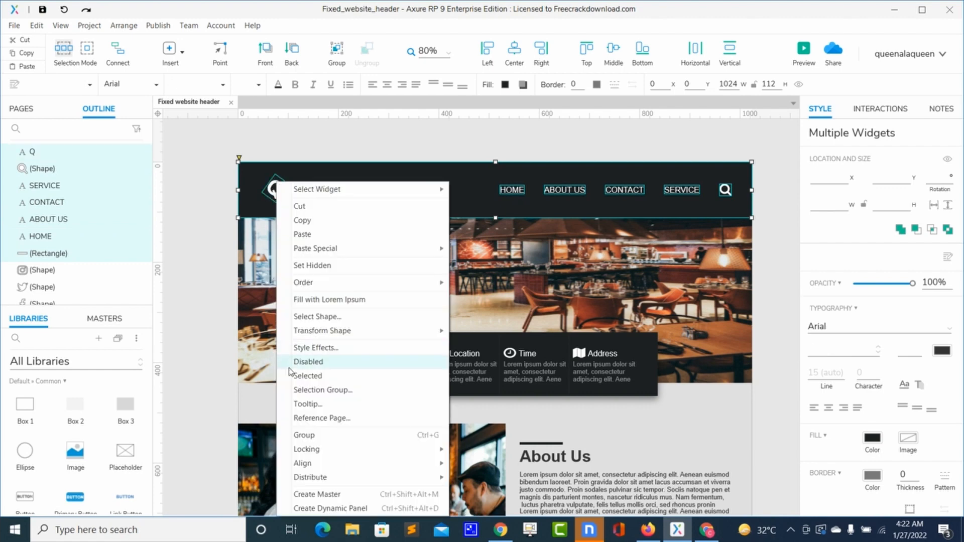
{"action": "left_click", "coordinate": [307, 507]}
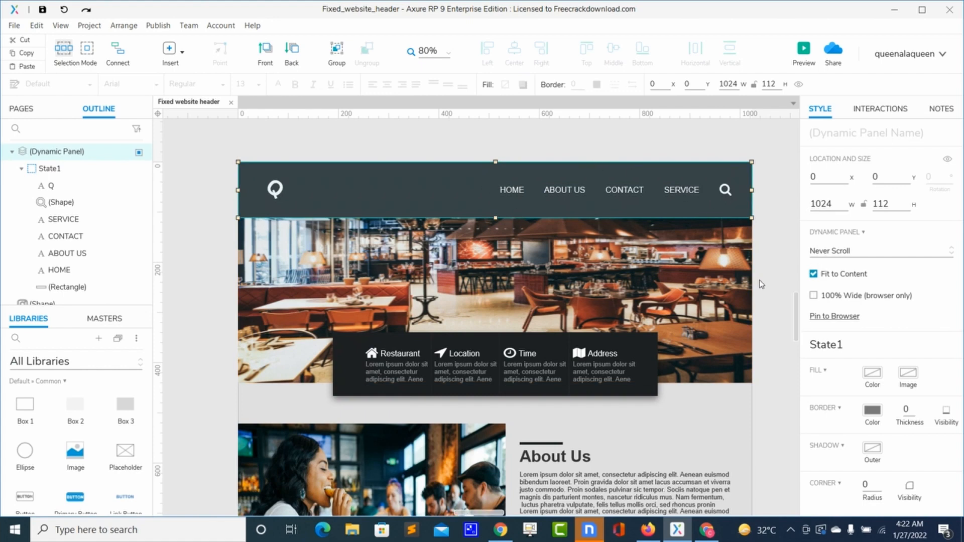
Pin the header dynamic panel to the browser window with horizontal pin Center, vertical pin Top and Keep in front enabled
{"action": "left_click", "coordinate": [814, 317]}
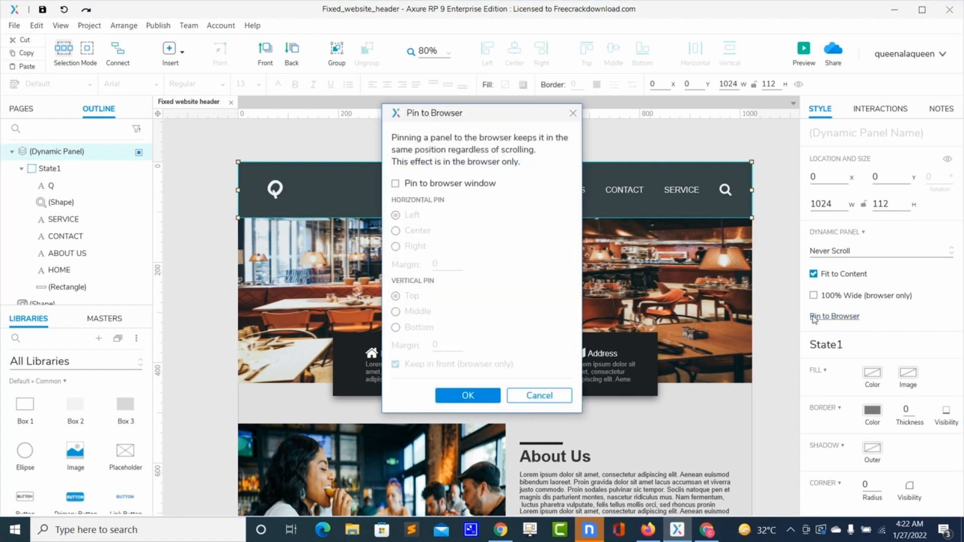
{"action": "left_click", "coordinate": [396, 184]}
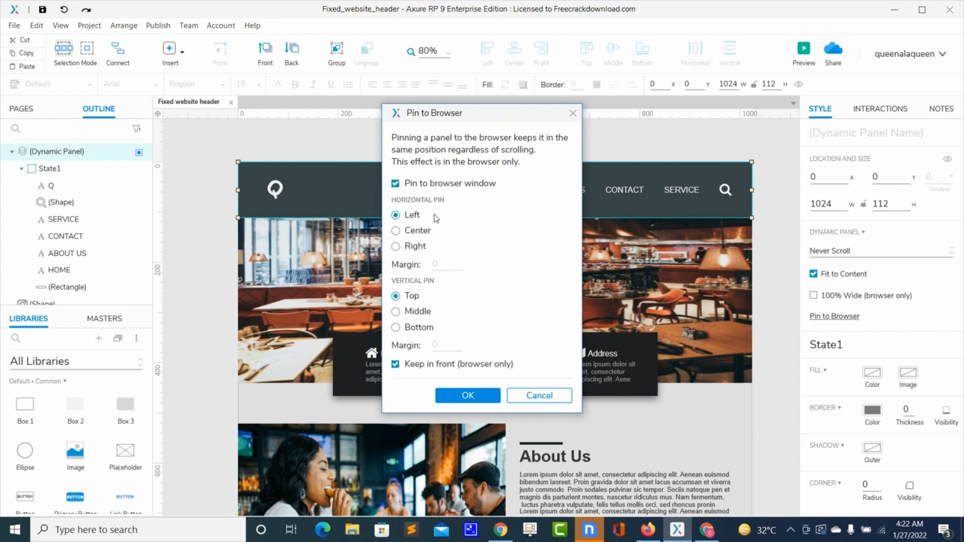
{"action": "left_click", "coordinate": [397, 231]}
{"action": "left_click", "coordinate": [442, 393]}
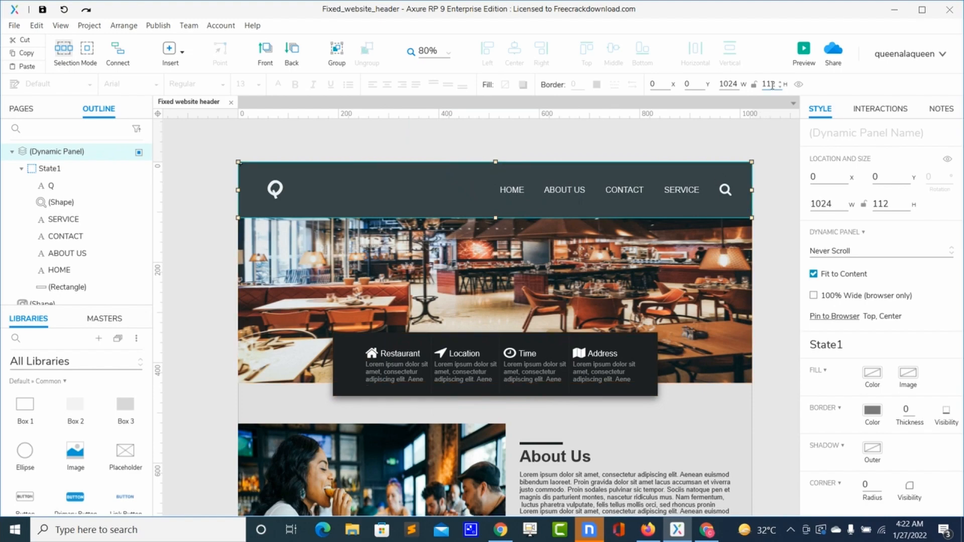
Preview the page again, reload it and check whether the pinned header stays in place while scrolling
{"action": "left_click", "coordinate": [802, 52]}
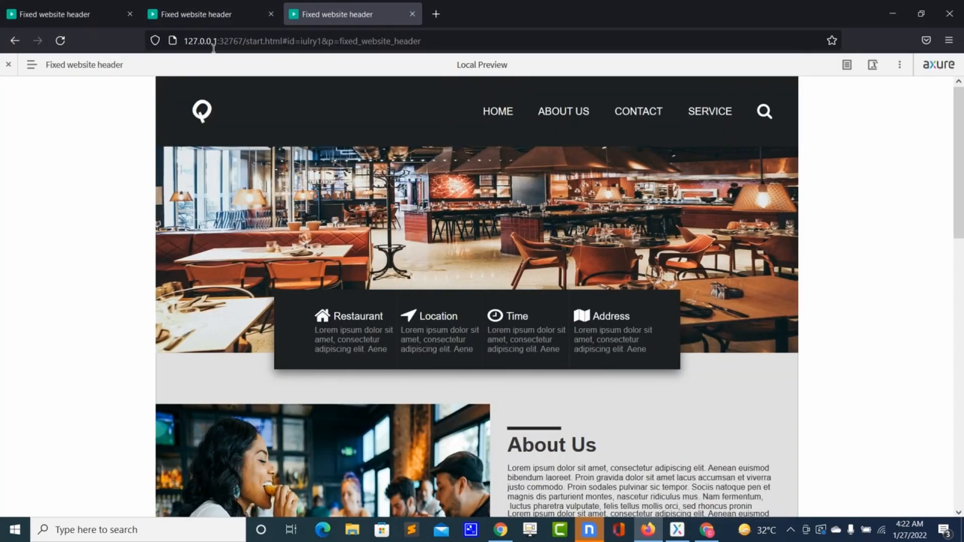
{"action": "left_click", "coordinate": [60, 40]}
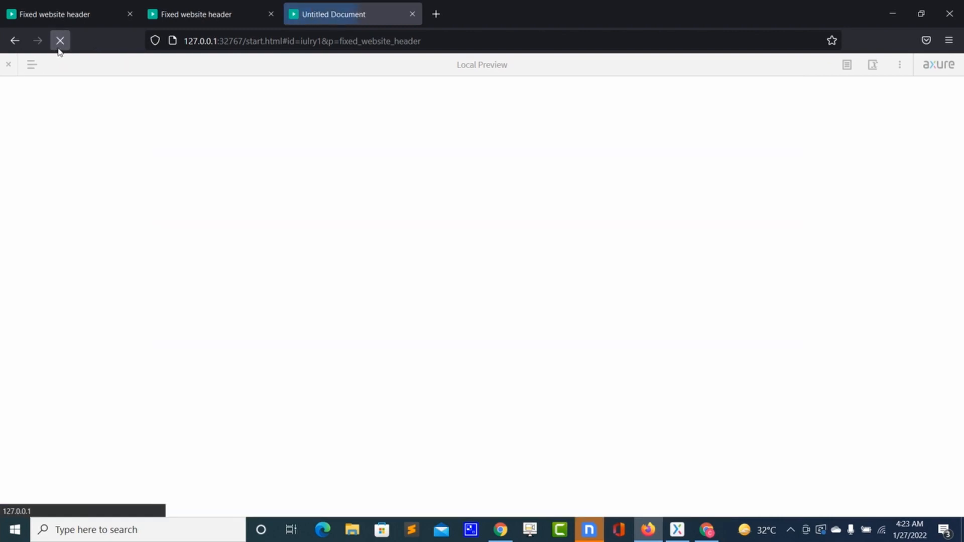
{"action": "scroll", "coordinate": [417, 279], "scroll_direction": "down", "scroll_amount": 10}
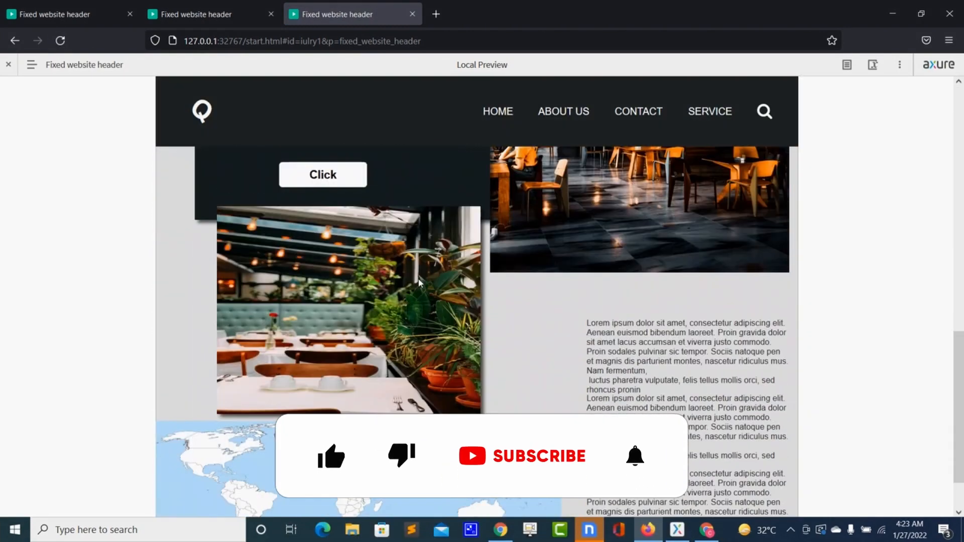
{"action": "scroll", "coordinate": [420, 283], "scroll_direction": "up", "scroll_amount": 10}
{"action": "scroll", "coordinate": [421, 283], "scroll_direction": "down", "scroll_amount": 10}
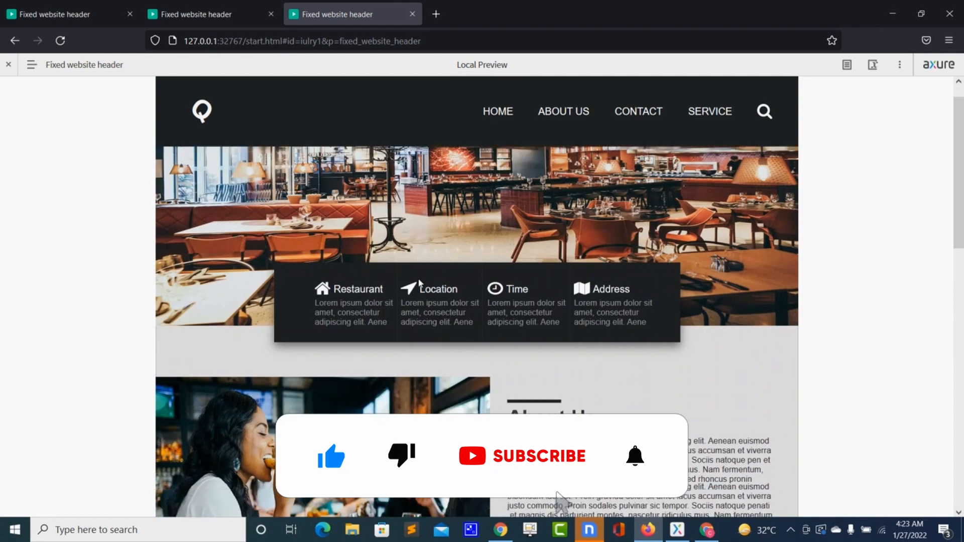
{"action": "scroll", "coordinate": [420, 283], "scroll_direction": "up", "scroll_amount": 4}
{"action": "scroll", "coordinate": [420, 282], "scroll_direction": "up", "scroll_amount": 5}
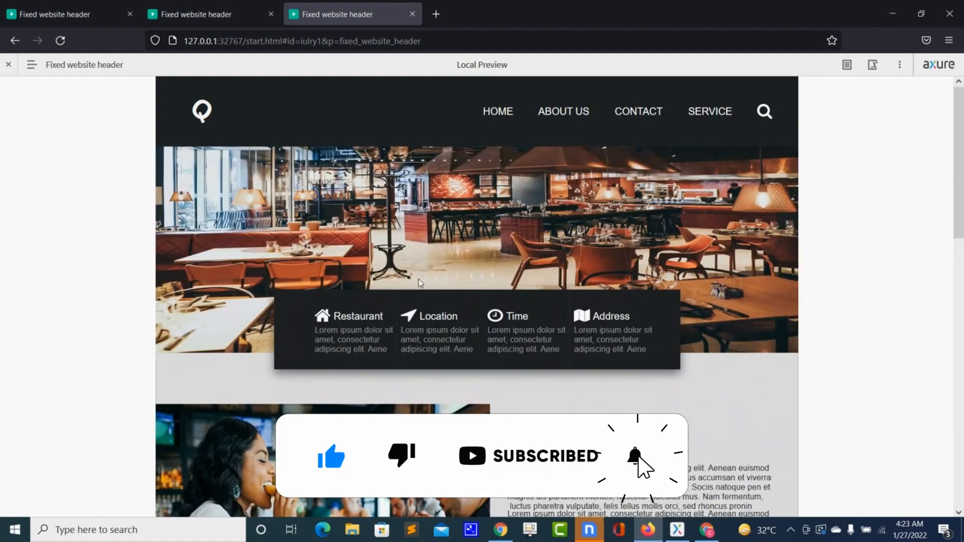
{"action": "scroll", "coordinate": [420, 283], "scroll_direction": "down", "scroll_amount": 10}
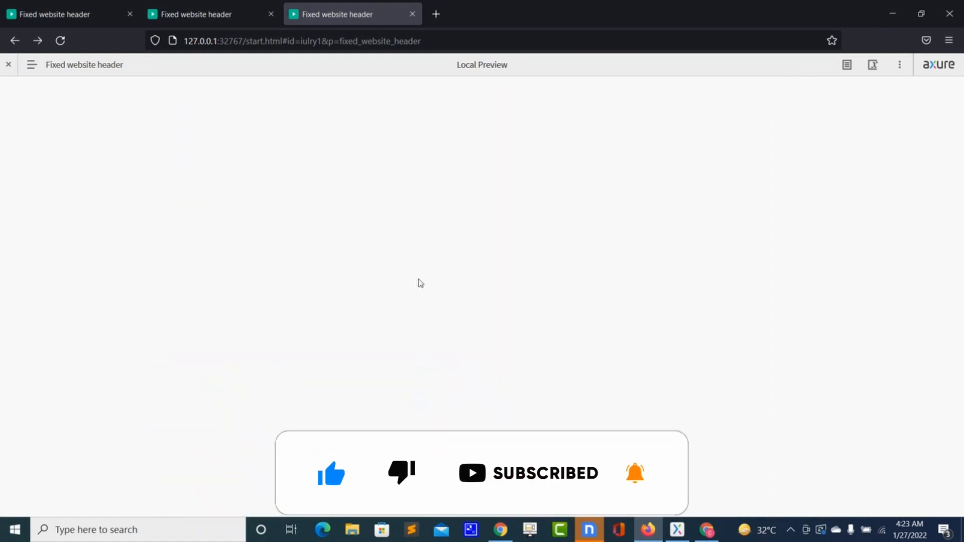
Switch back to Axure RP and select the header dynamic panel on the canvas
{"action": "key", "text": "alt+Tab"}
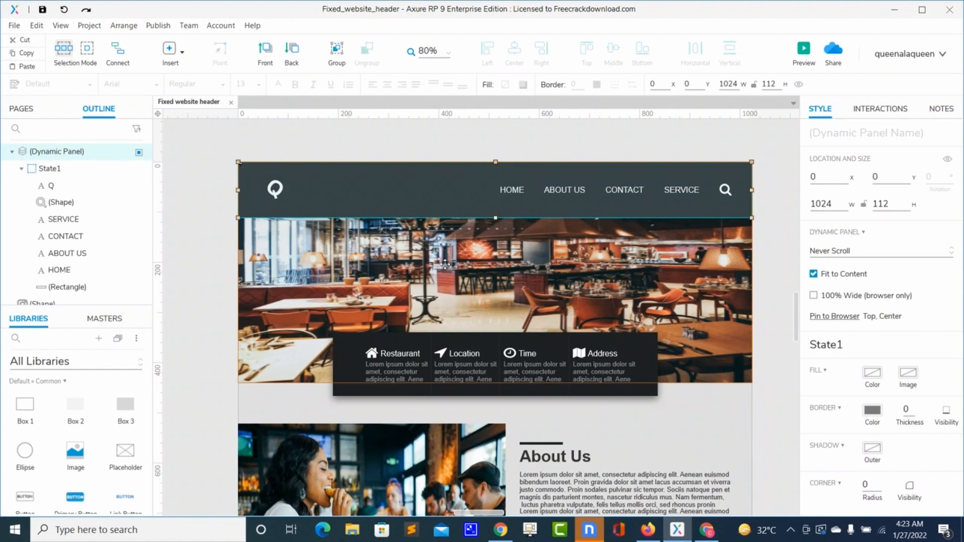
{"action": "left_click", "coordinate": [419, 151]}
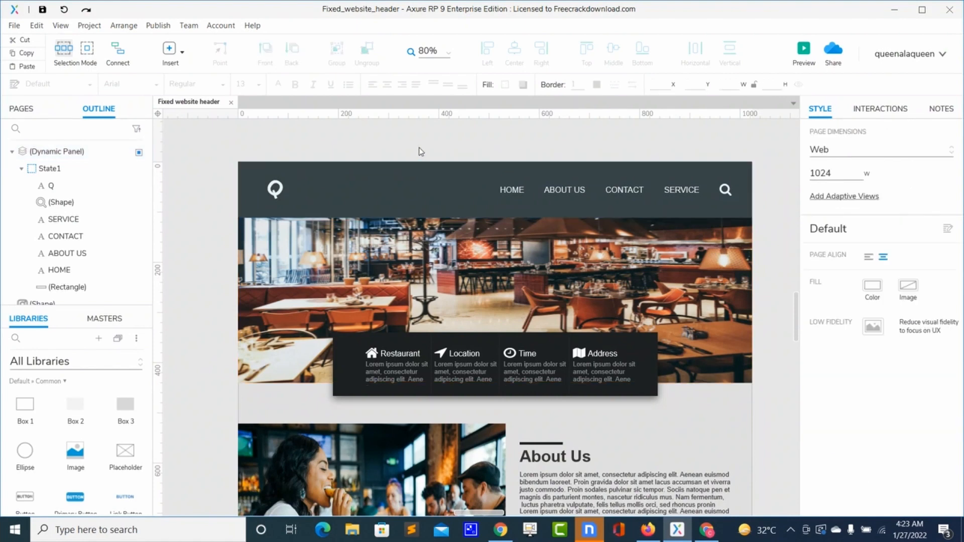
{"action": "left_click", "coordinate": [417, 186]}
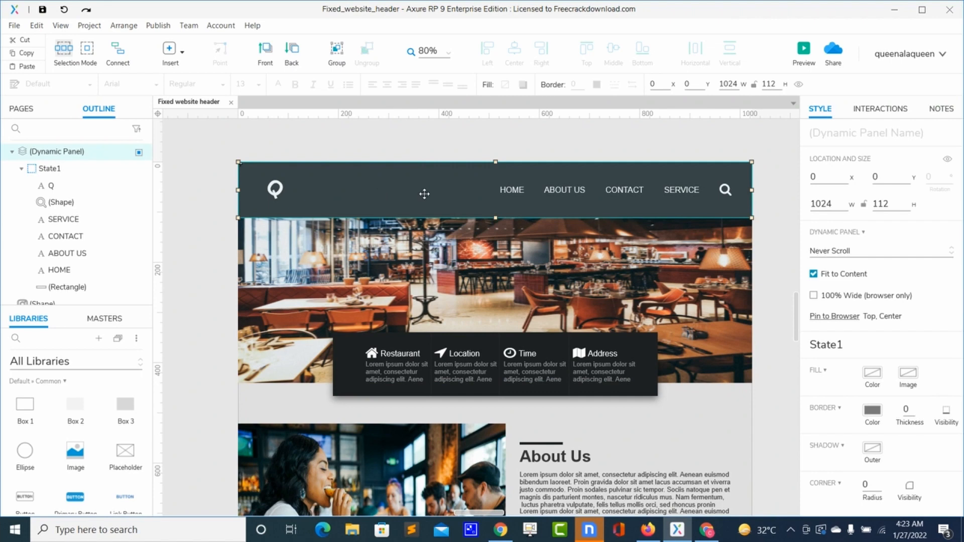
Duplicate the header dynamic panel, move the copy straight down to Y 143 and reselect the original panel
{"action": "key", "text": "ctrl+d"}
{"action": "left_click_drag", "start_coordinate": [425, 194], "coordinate": [421, 261]}
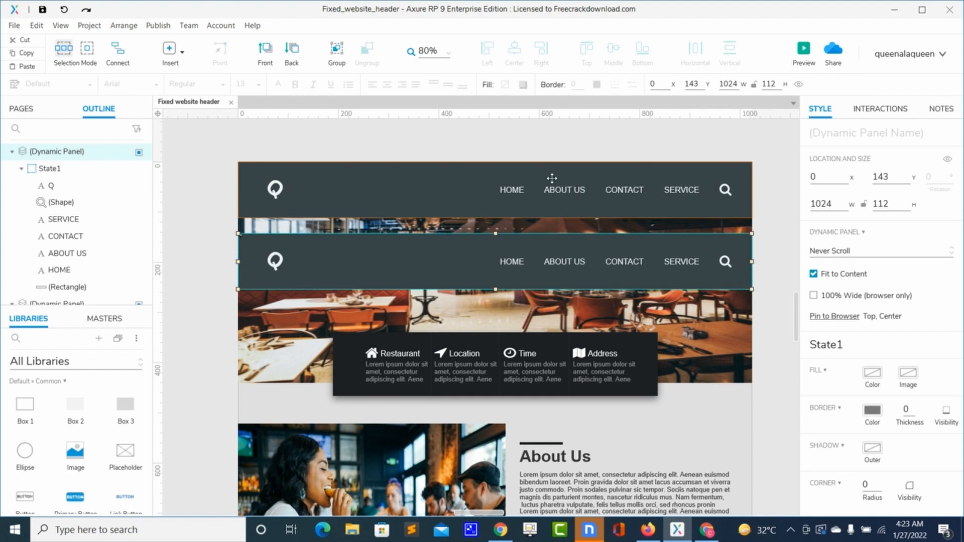
{"action": "left_click", "coordinate": [381, 209]}
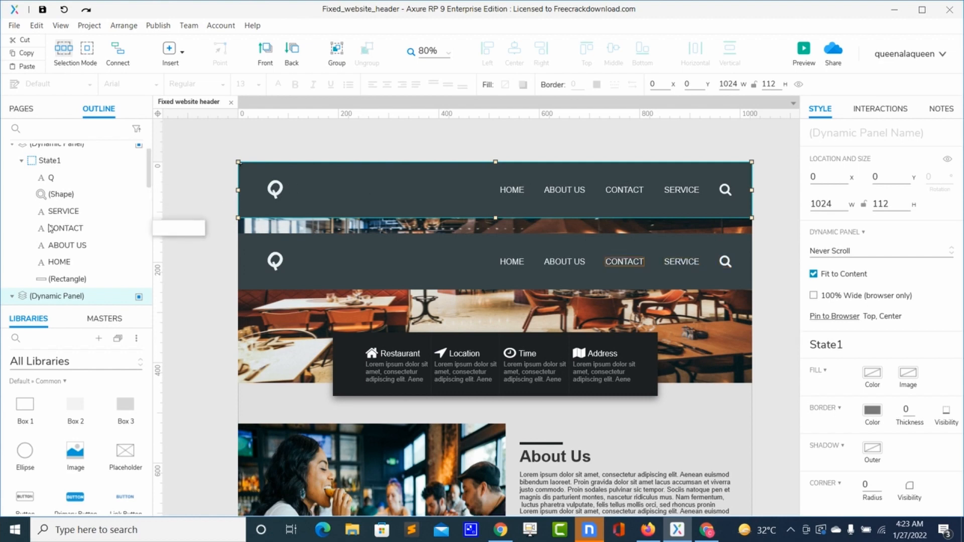
Move the Q logo, search icon and SERVICE, CONTACT, ABOUT US and HOME texts out of the original panel, placing them below the first shape in the outline
{"action": "scroll", "coordinate": [50, 229], "scroll_direction": "down", "scroll_amount": 4}
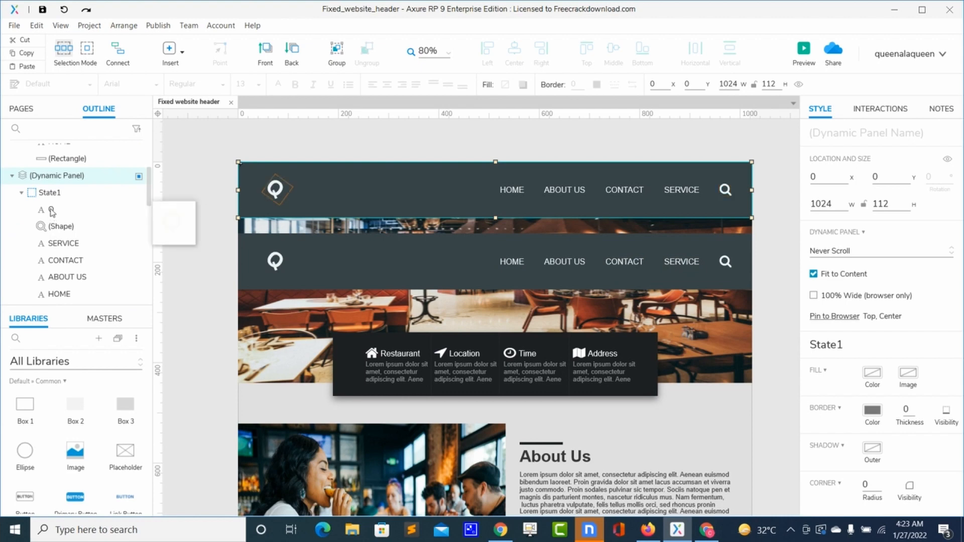
{"action": "left_click", "coordinate": [52, 211]}
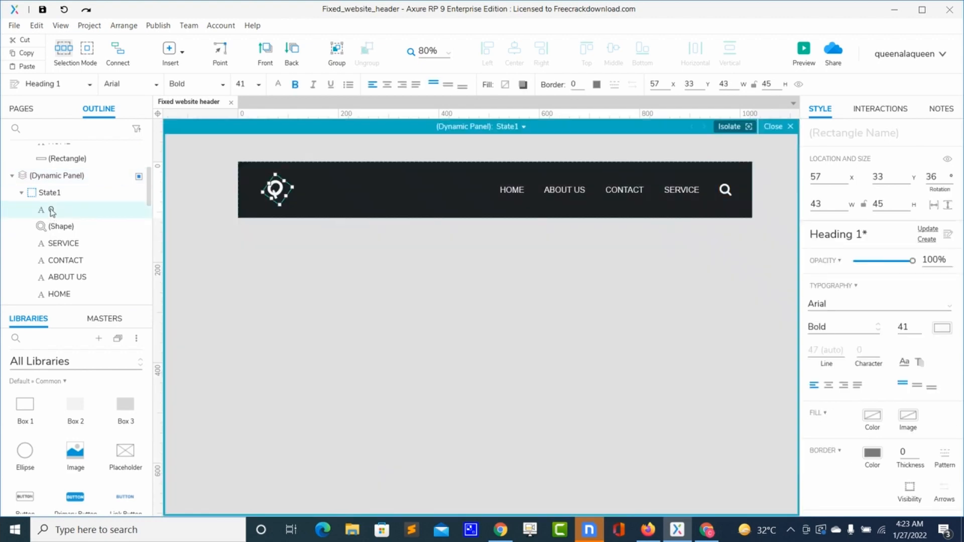
{"action": "left_click", "coordinate": [54, 226], "text": "ctrl"}
{"action": "left_click", "coordinate": [55, 244], "text": "ctrl"}
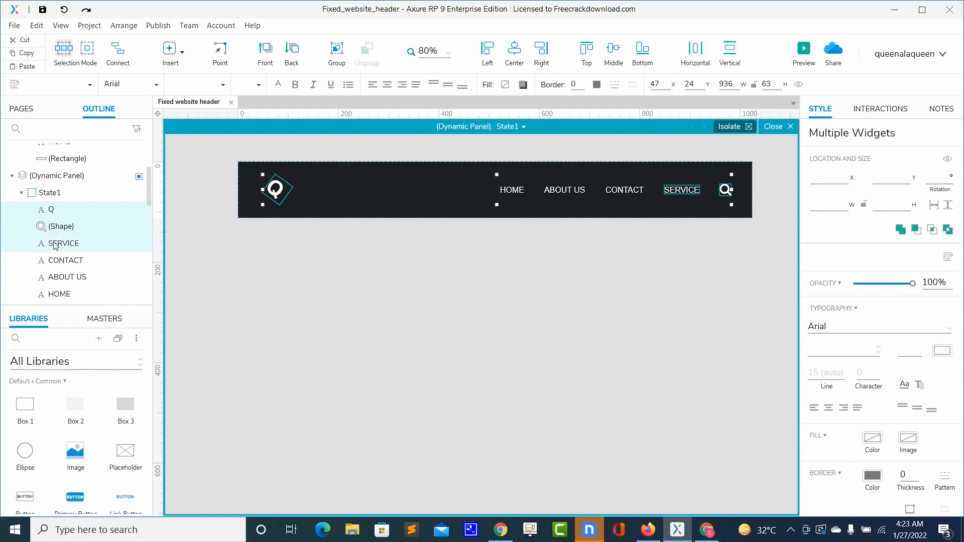
{"action": "left_click", "coordinate": [56, 277], "text": "ctrl"}
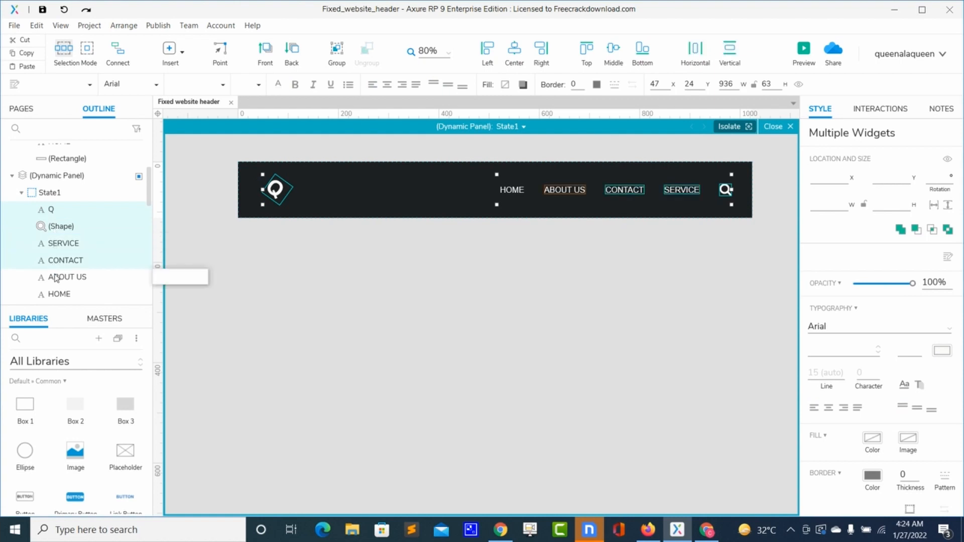
{"action": "left_click", "coordinate": [57, 295], "text": "ctrl"}
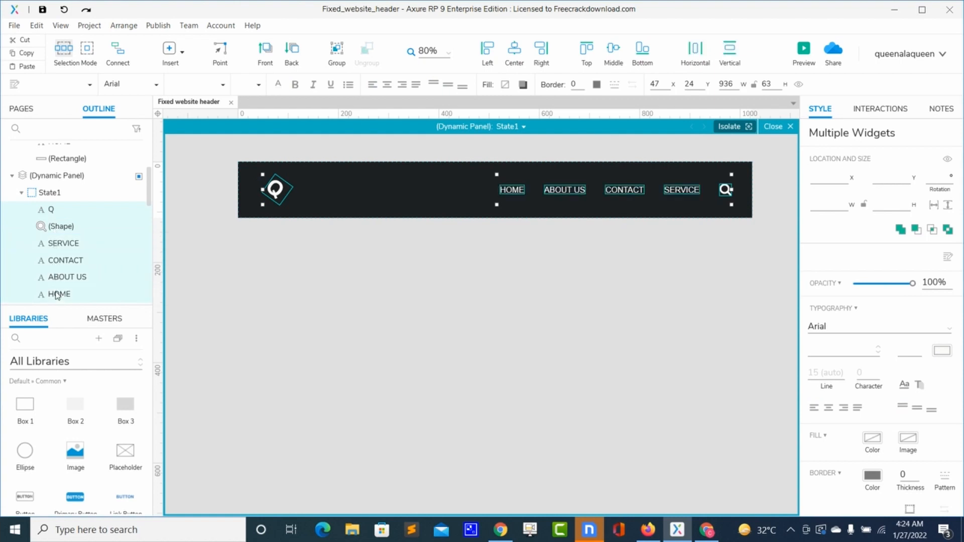
{"action": "left_click_drag", "start_coordinate": [56, 293], "coordinate": [85, 225]}
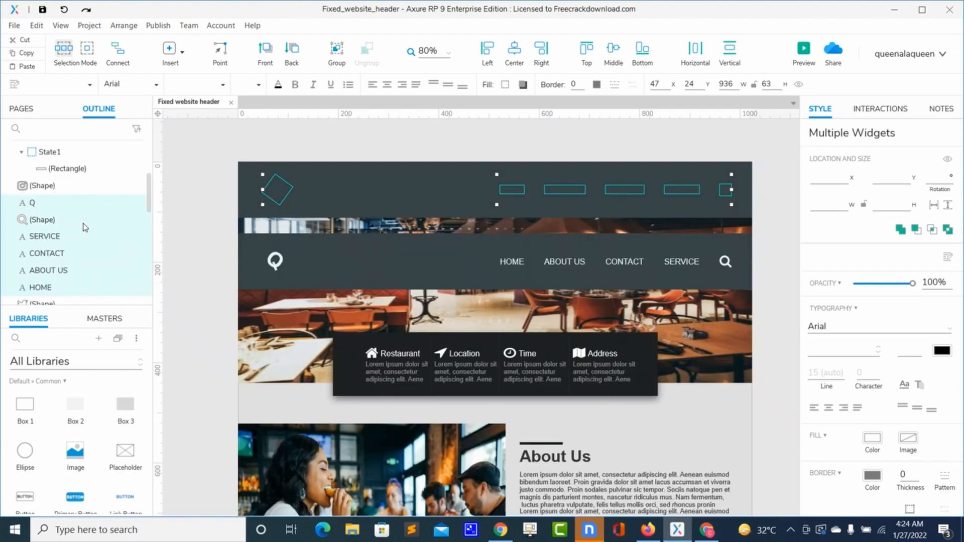
Delete the original dynamic panel that holds only the header rectangle
{"action": "scroll", "coordinate": [86, 171], "scroll_direction": "up", "scroll_amount": 2}
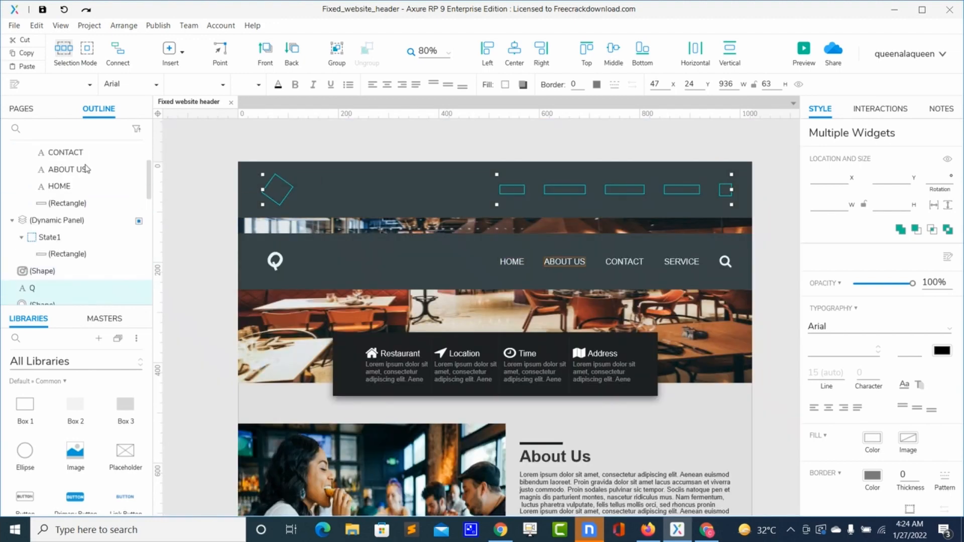
{"action": "left_click", "coordinate": [326, 180]}
{"action": "left_click_drag", "start_coordinate": [112, 209], "coordinate": [104, 226]}
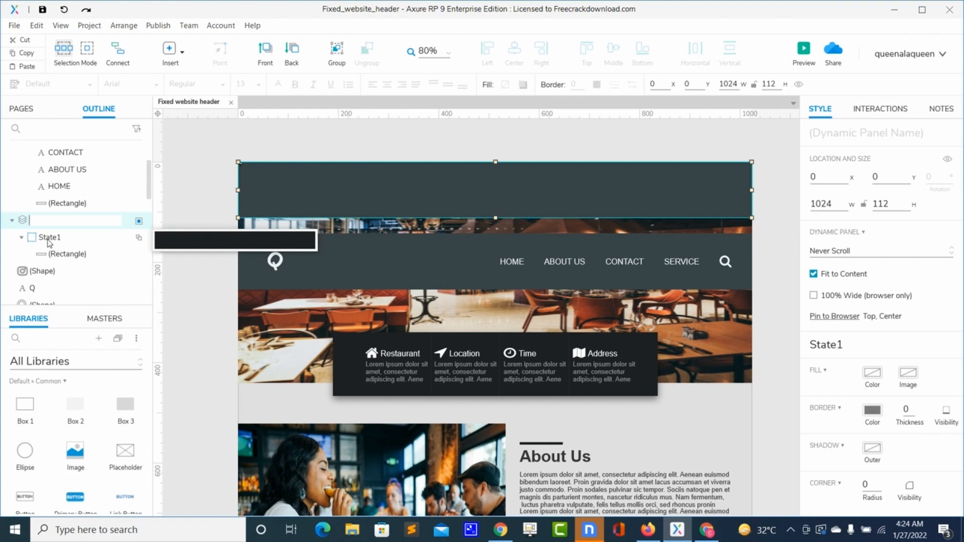
{"action": "left_click", "coordinate": [49, 240]}
{"action": "left_click", "coordinate": [58, 219]}
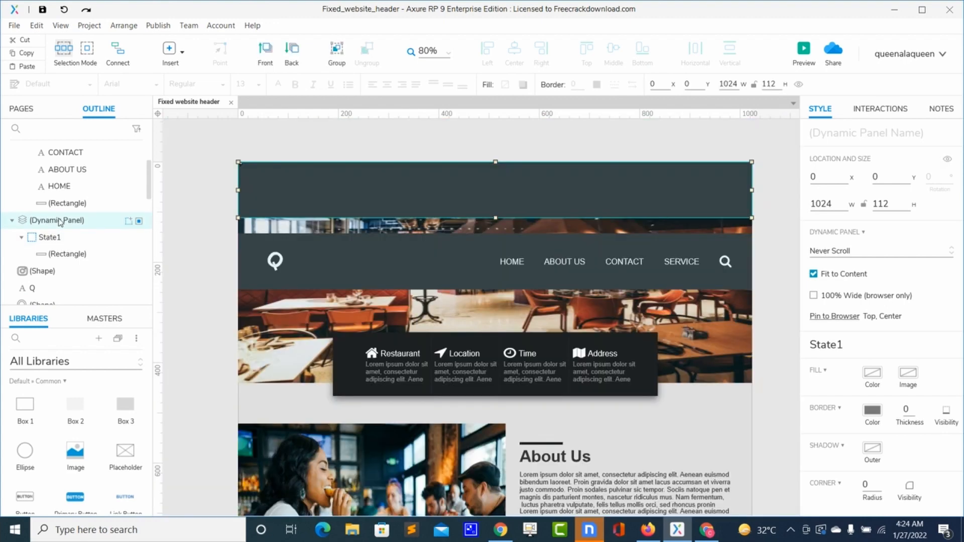
{"action": "key", "text": "Delete"}
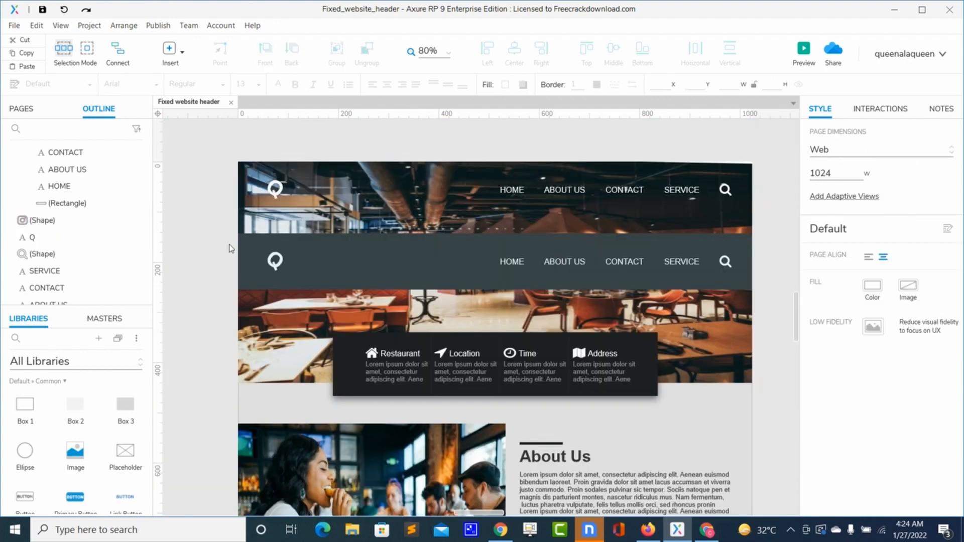
Move the duplicated header dynamic panel up to X 0, Y 0 and set it to hidden
{"action": "key", "text": "ctrl+z"}
{"action": "left_click_drag", "start_coordinate": [326, 252], "coordinate": [324, 184]}
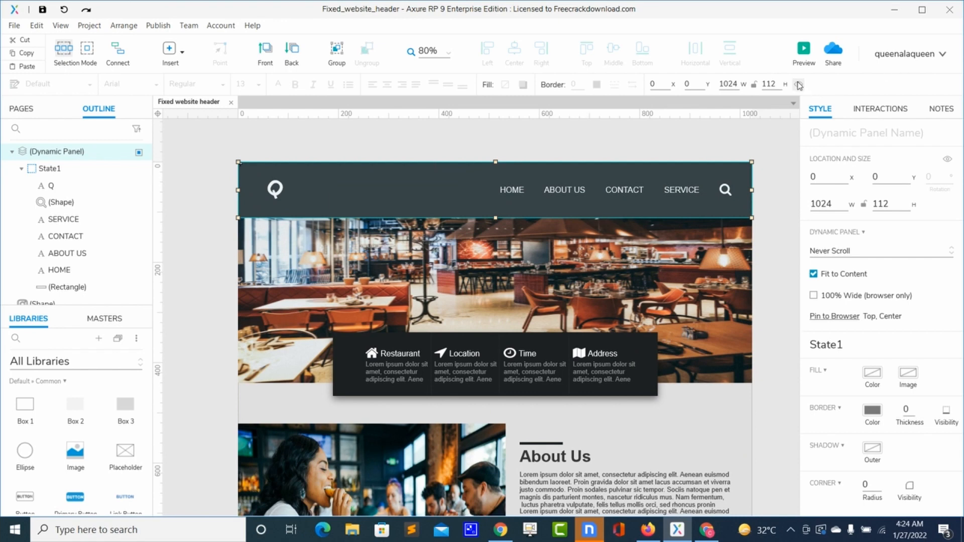
{"action": "left_click", "coordinate": [798, 85]}
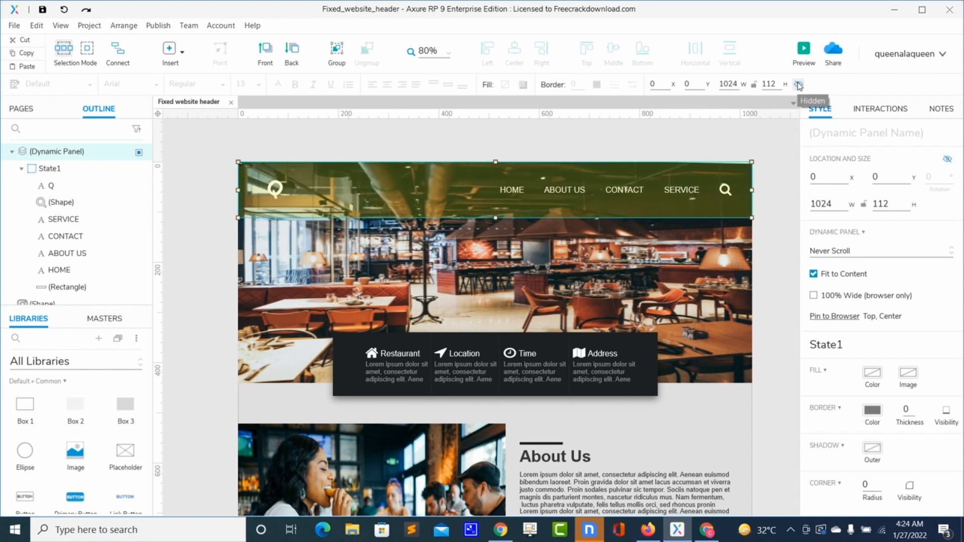
Preview the page, reload it and scroll through its full length to check how the header behaves with the panel hidden
{"action": "left_click", "coordinate": [804, 51]}
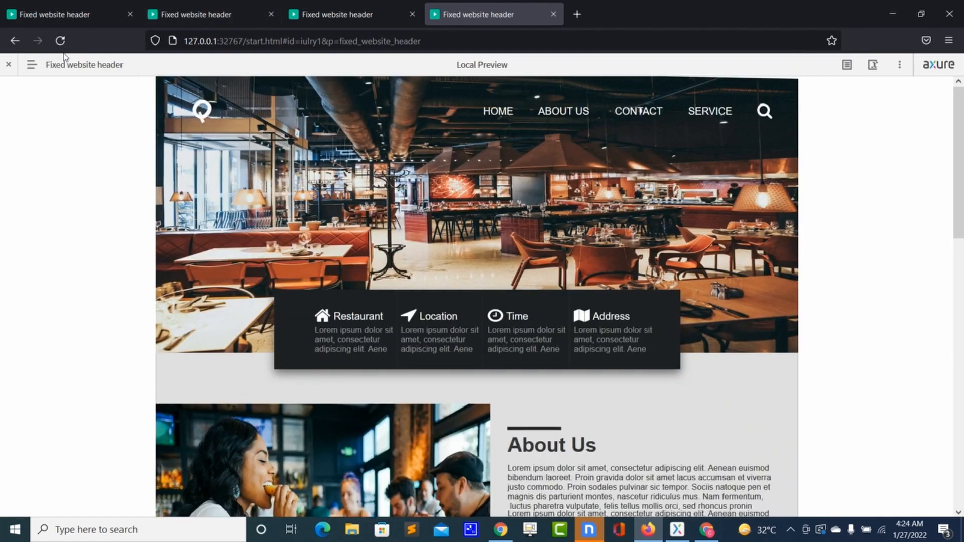
{"action": "left_click", "coordinate": [61, 43]}
{"action": "scroll", "coordinate": [566, 201], "scroll_direction": "down", "scroll_amount": 3}
{"action": "scroll", "coordinate": [566, 201], "scroll_direction": "down", "scroll_amount": 4}
{"action": "scroll", "coordinate": [566, 201], "scroll_direction": "up", "scroll_amount": 7}
{"action": "scroll", "coordinate": [566, 201], "scroll_direction": "down", "scroll_amount": 5}
{"action": "scroll", "coordinate": [566, 202], "scroll_direction": "up", "scroll_amount": 5}
{"action": "key", "text": "alt+Tab"}
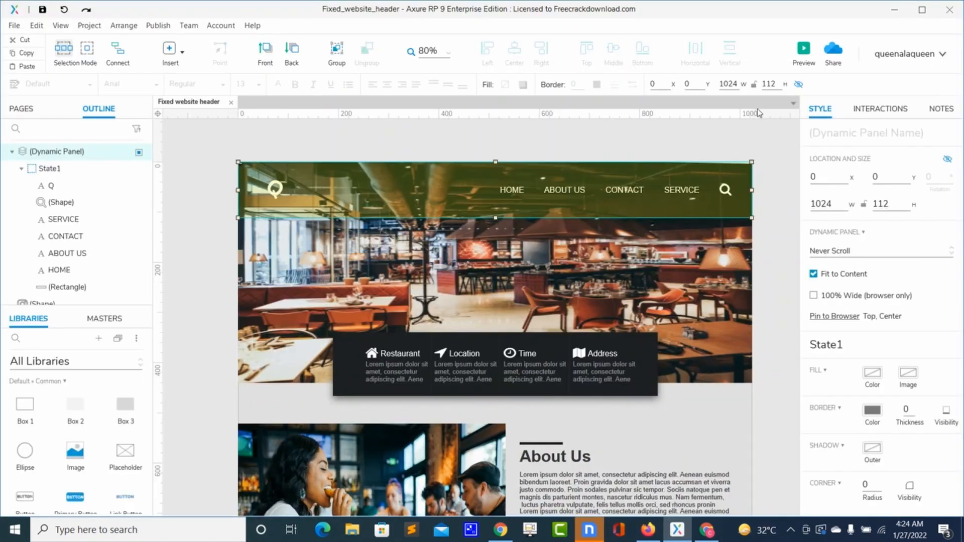
{"action": "key", "text": "alt+Tab"}
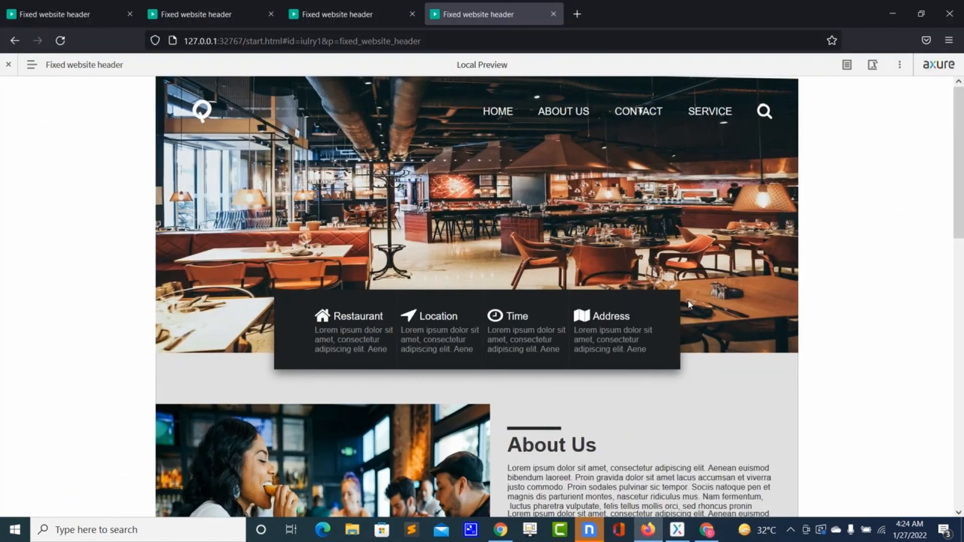
{"action": "scroll", "coordinate": [589, 324], "scroll_direction": "down", "scroll_amount": 13}
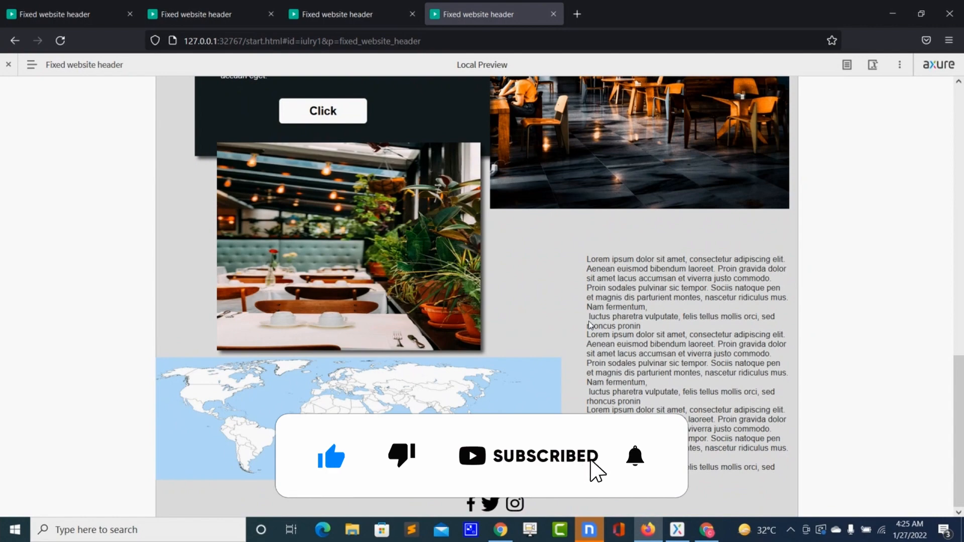
{"action": "scroll", "coordinate": [589, 325], "scroll_direction": "up", "scroll_amount": 13}
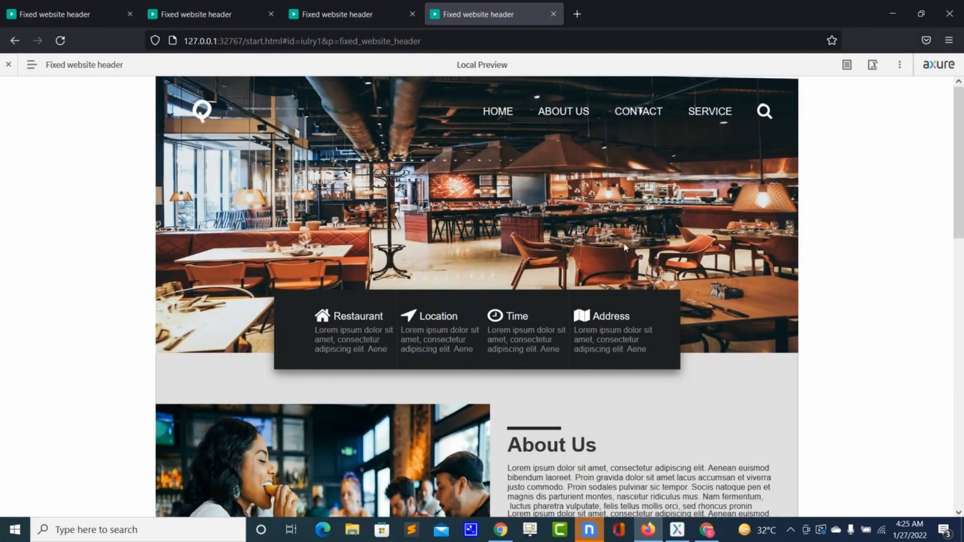
Back in Axure RP, name the hidden header dynamic panel fixedheader
{"action": "key", "text": "alt+Tab"}
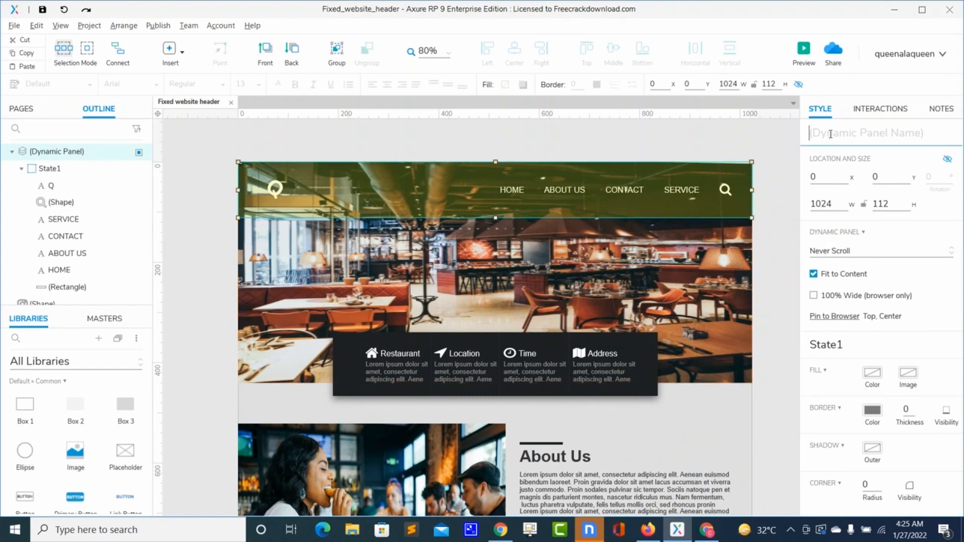
{"action": "type", "text": "fixe"}
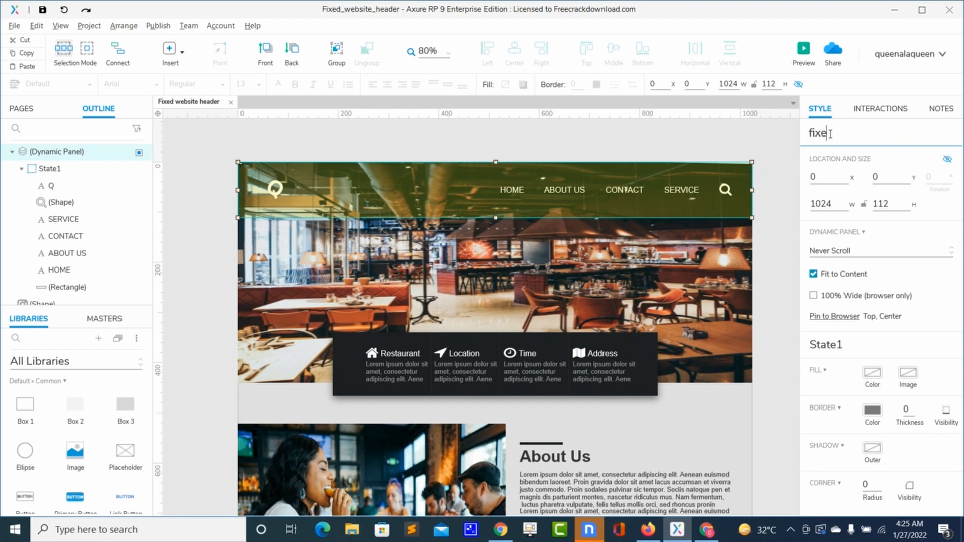
{"action": "type", "text": "dheader"}
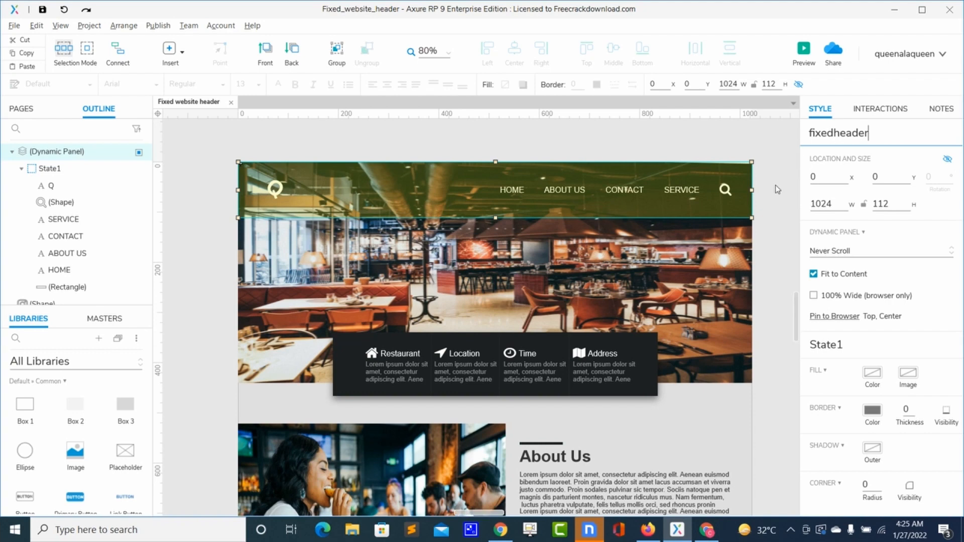
{"action": "left_click", "coordinate": [732, 256]}
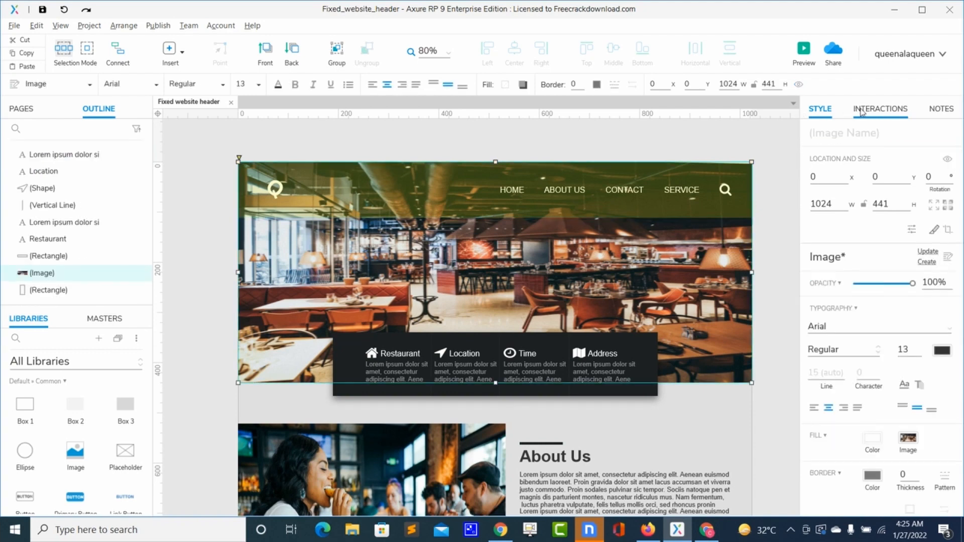
Add a Window Scrolled Down page interaction that shows the fixedheader panel with a 300 ms fade animation
{"action": "left_click", "coordinate": [765, 224]}
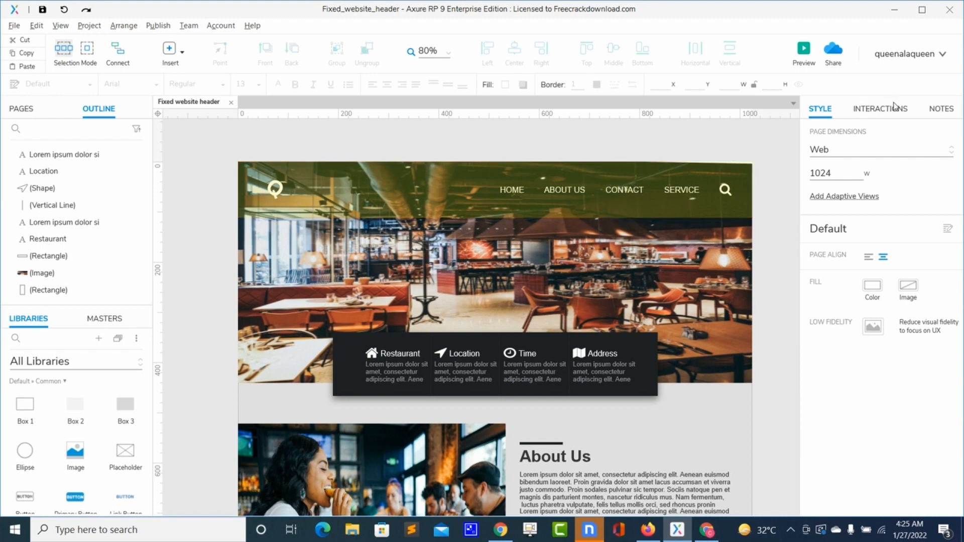
{"action": "left_click", "coordinate": [880, 110]}
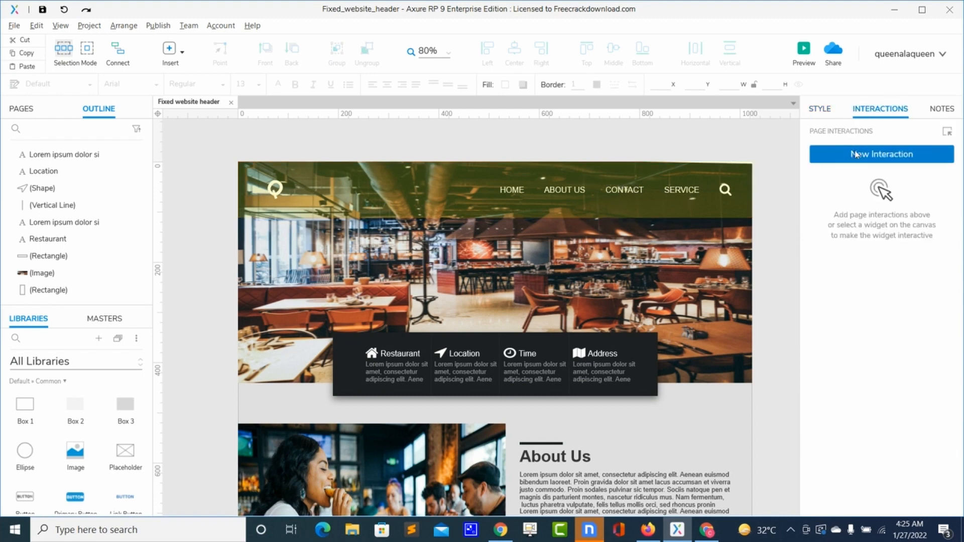
{"action": "left_click", "coordinate": [855, 156]}
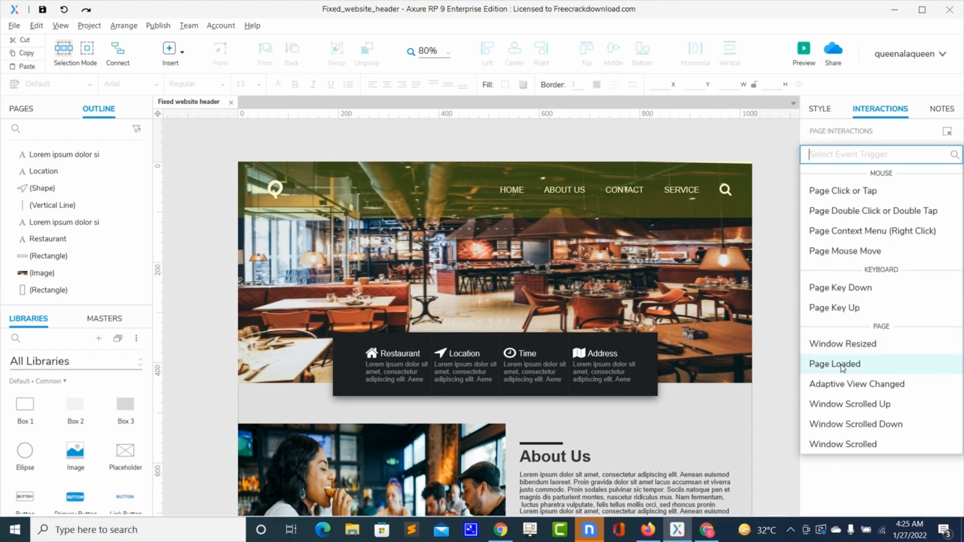
{"action": "left_click", "coordinate": [832, 426]}
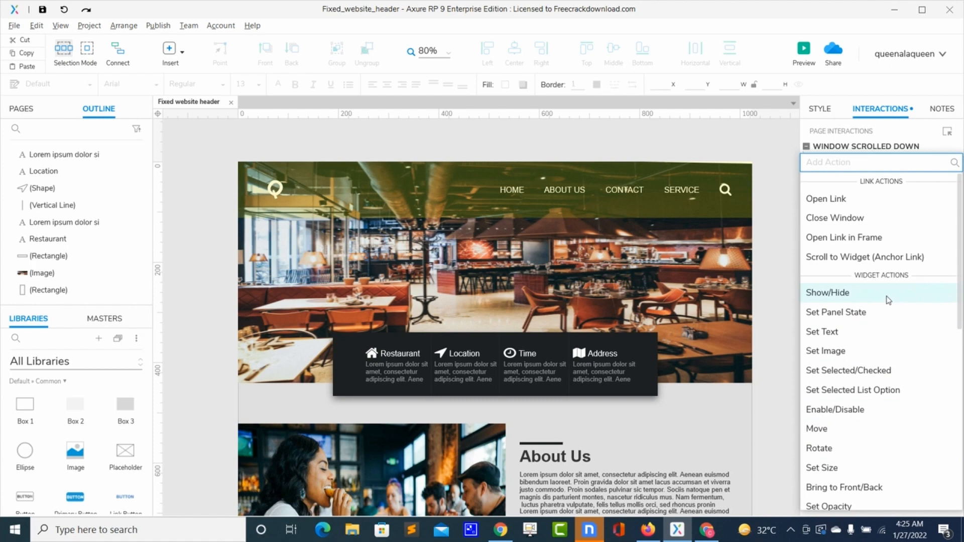
{"action": "left_click", "coordinate": [888, 295]}
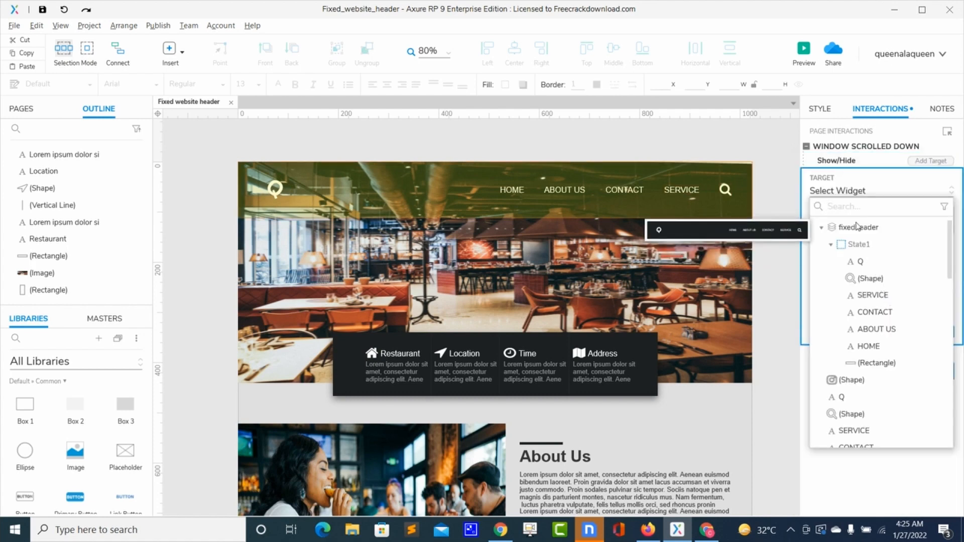
{"action": "left_click", "coordinate": [858, 227]}
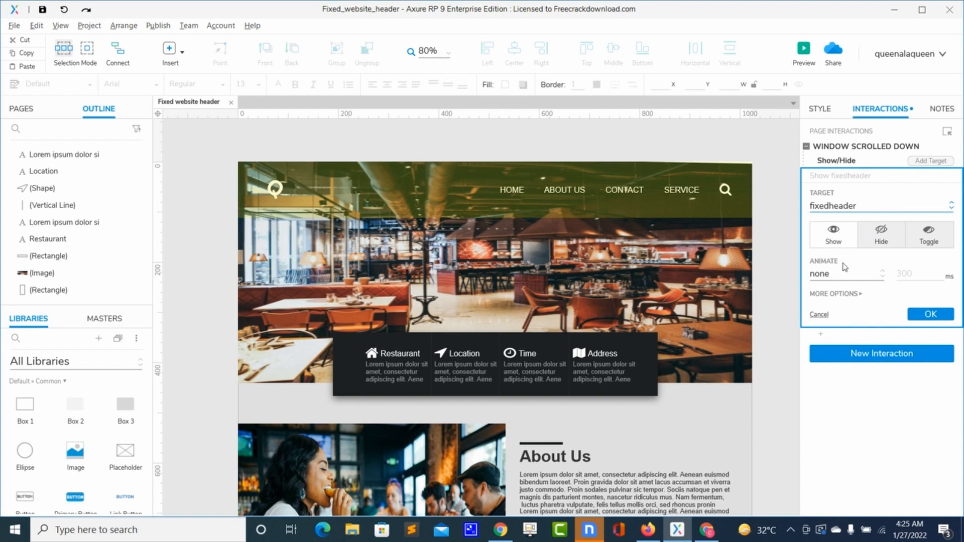
{"action": "left_click", "coordinate": [837, 278]}
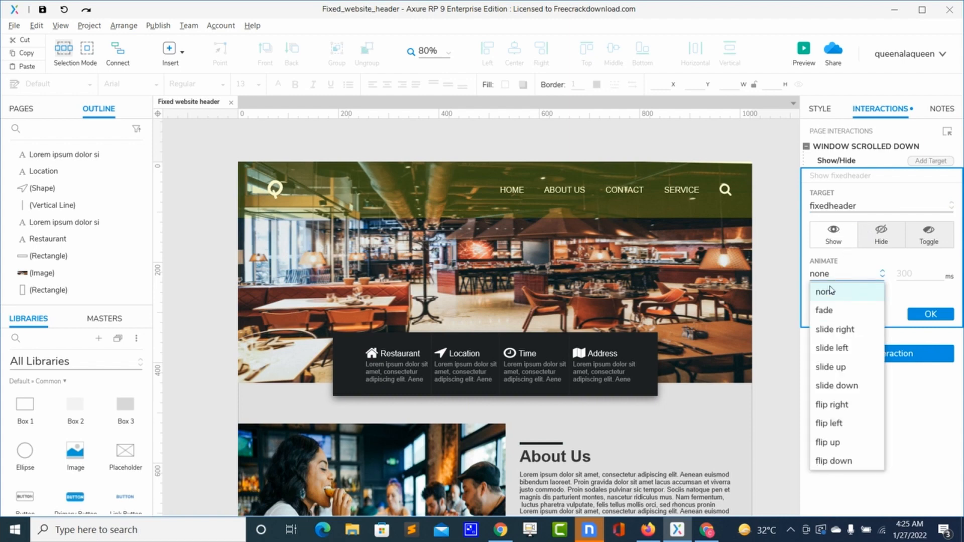
{"action": "left_click", "coordinate": [827, 311]}
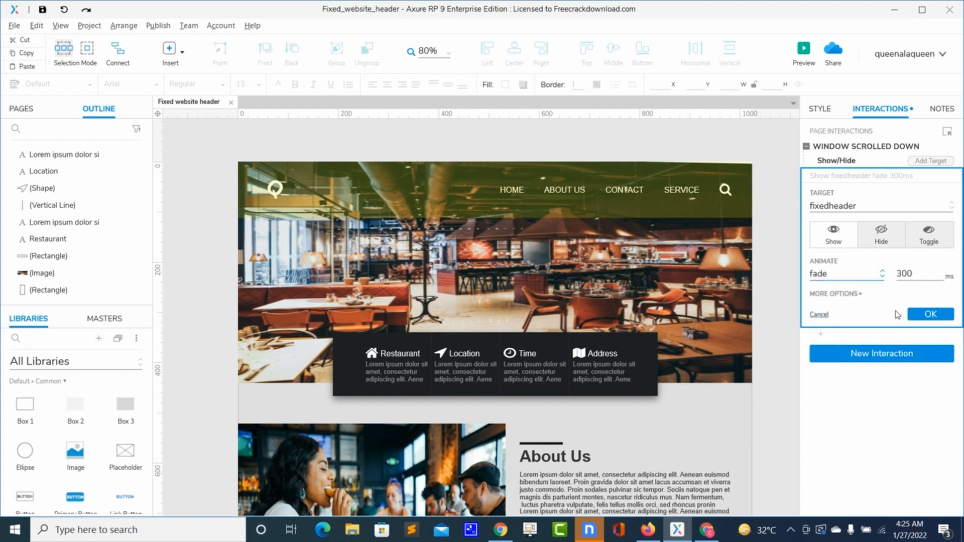
{"action": "left_click", "coordinate": [922, 314]}
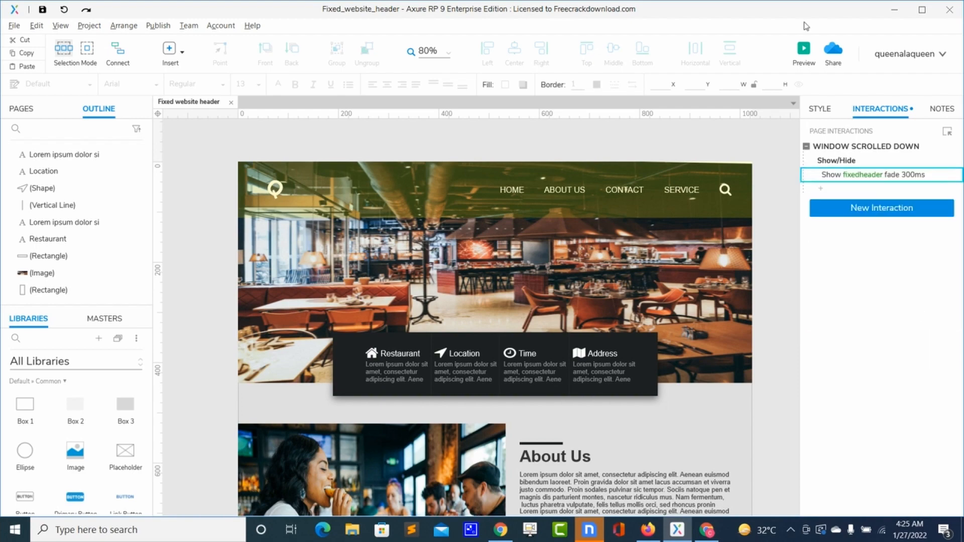
Preview the page, reload it and scroll down and back up to check how the fixed header appears
{"action": "left_click", "coordinate": [804, 49]}
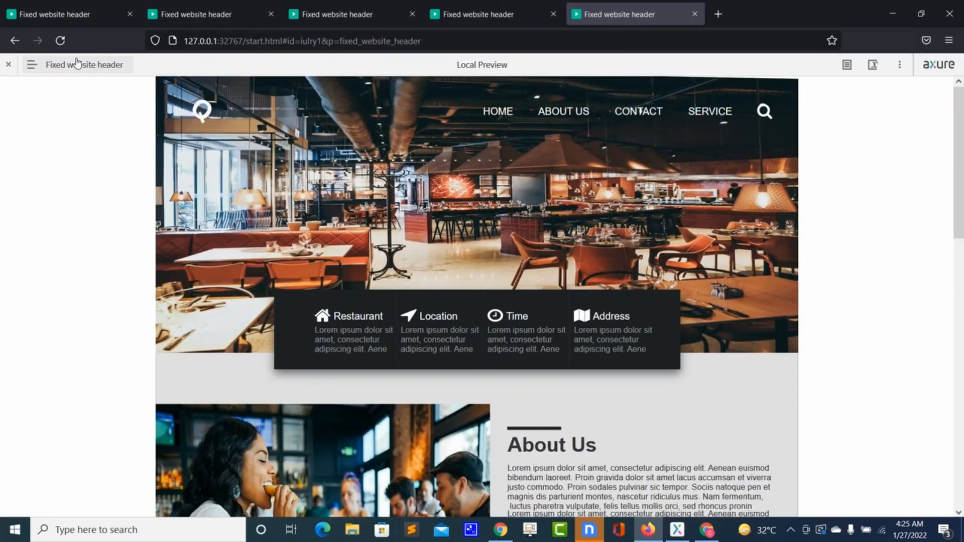
{"action": "left_click", "coordinate": [61, 40]}
{"action": "scroll", "coordinate": [429, 253], "scroll_direction": "down", "scroll_amount": 12}
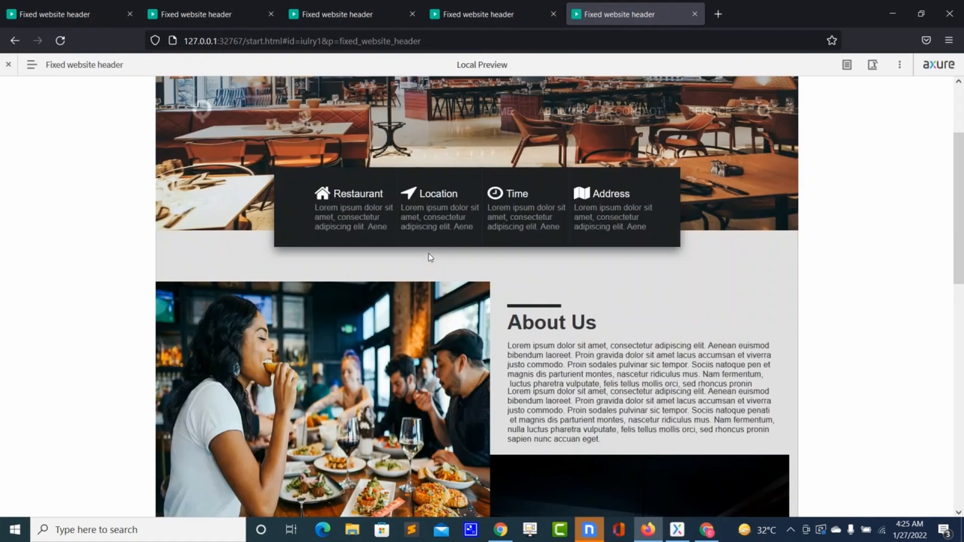
{"action": "scroll", "coordinate": [428, 256], "scroll_direction": "up", "scroll_amount": 12}
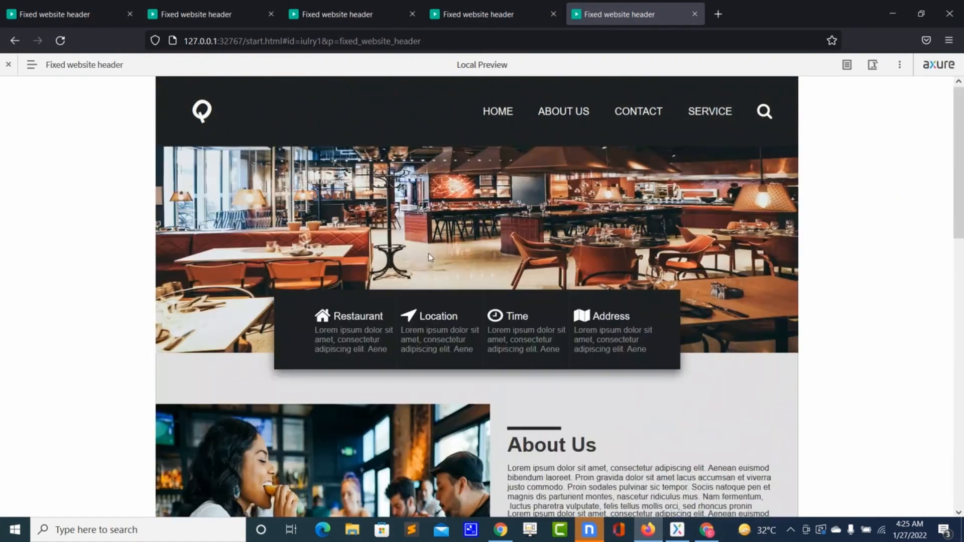
Back in Axure RP, add a Window Scrolled Up page interaction that hides the fixedheader panel with a 300 ms fade animation
{"action": "scroll", "coordinate": [429, 257], "scroll_direction": "down", "scroll_amount": 12}
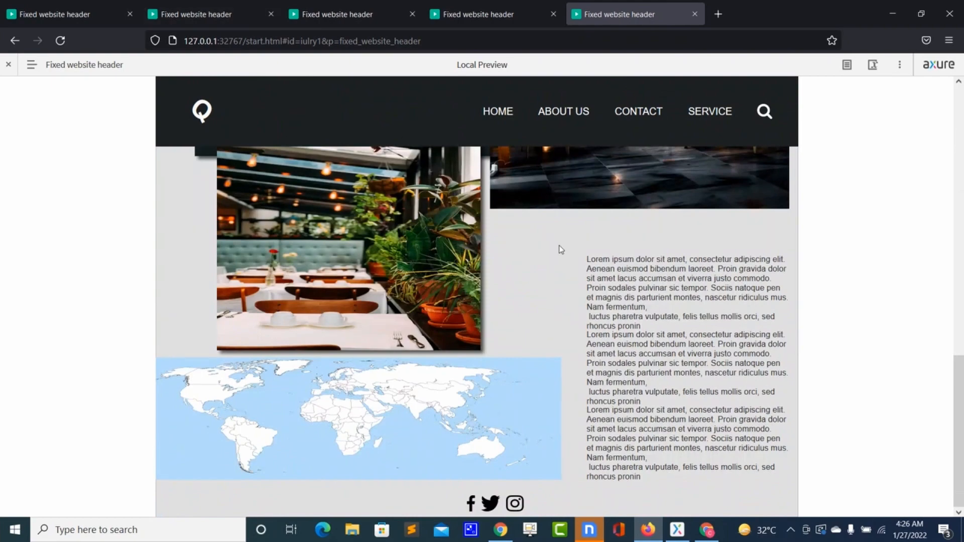
{"action": "scroll", "coordinate": [560, 246], "scroll_direction": "up", "scroll_amount": 12}
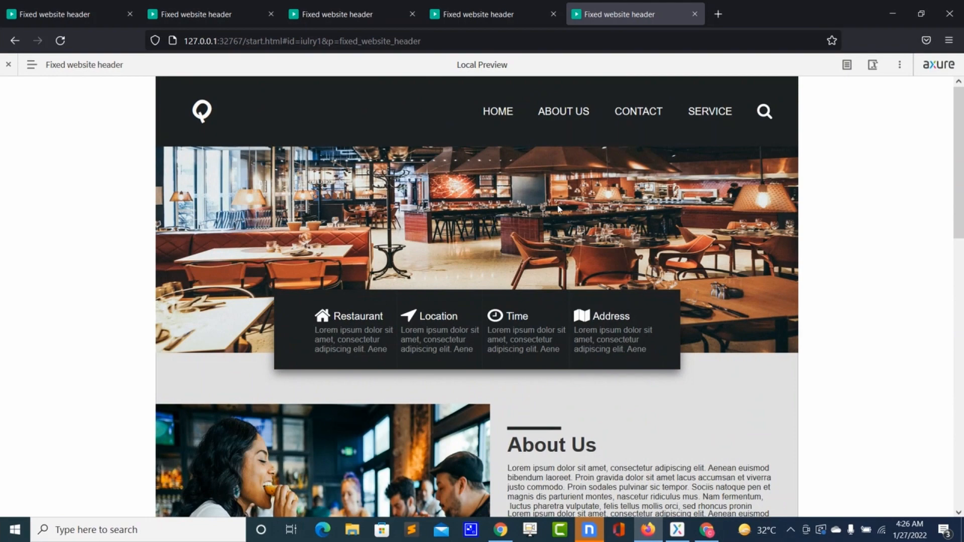
{"action": "key", "text": "alt+Tab"}
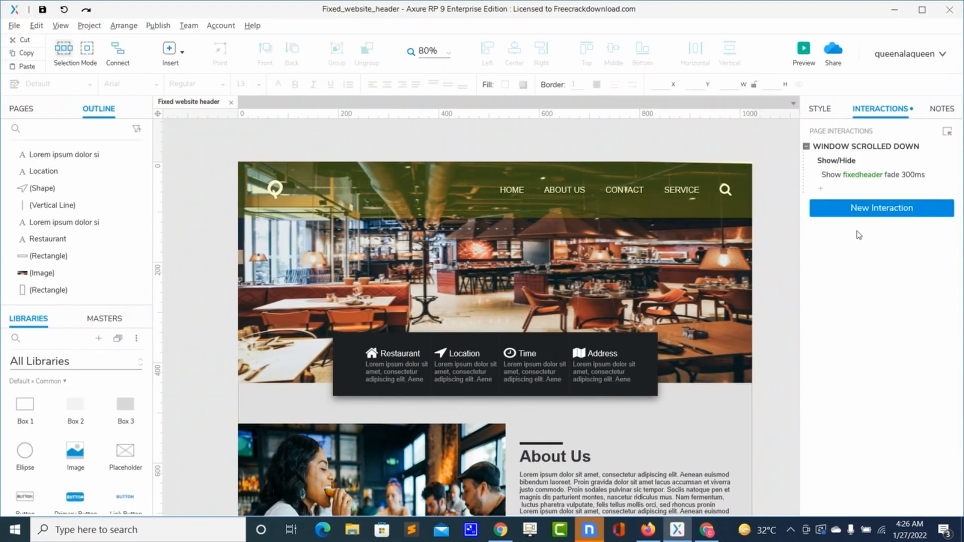
{"action": "left_click", "coordinate": [880, 213]}
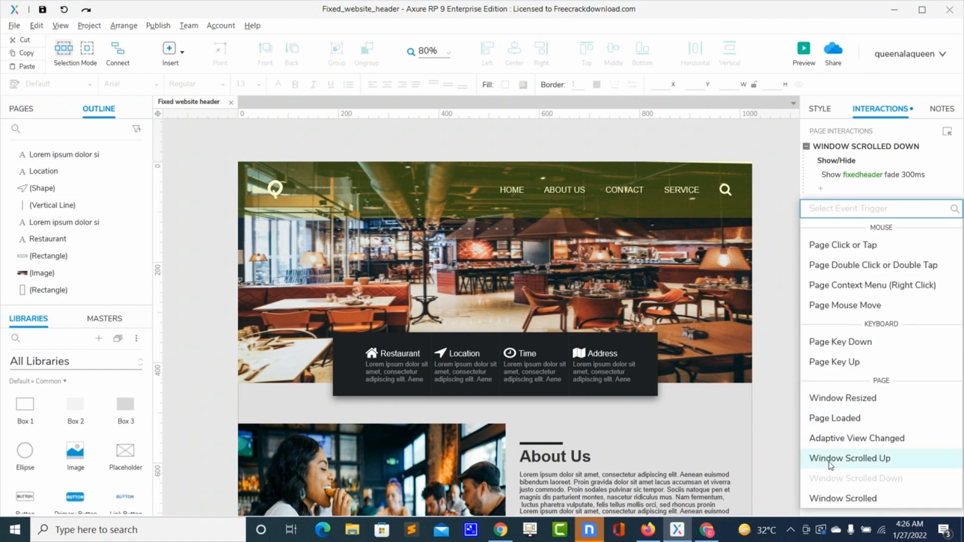
{"action": "left_click", "coordinate": [832, 461]}
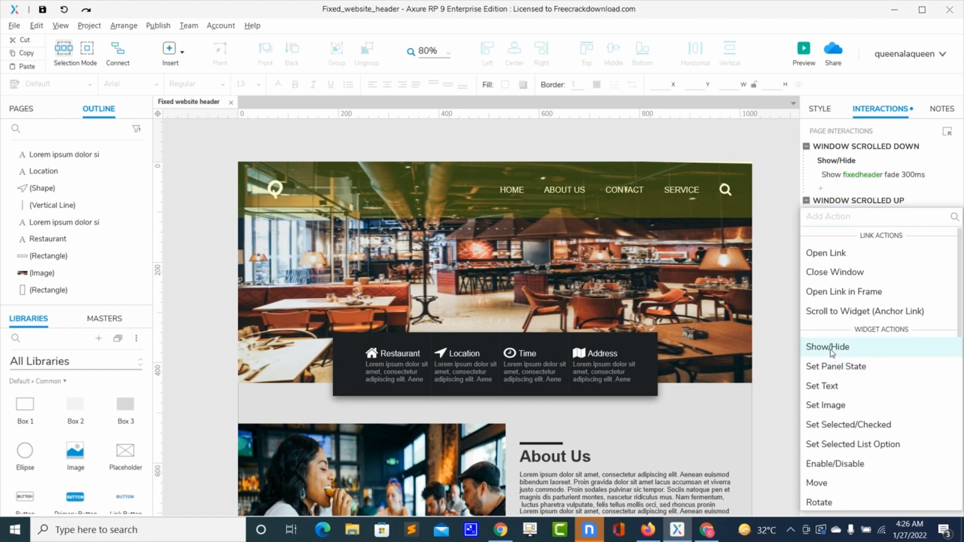
{"action": "left_click", "coordinate": [832, 352]}
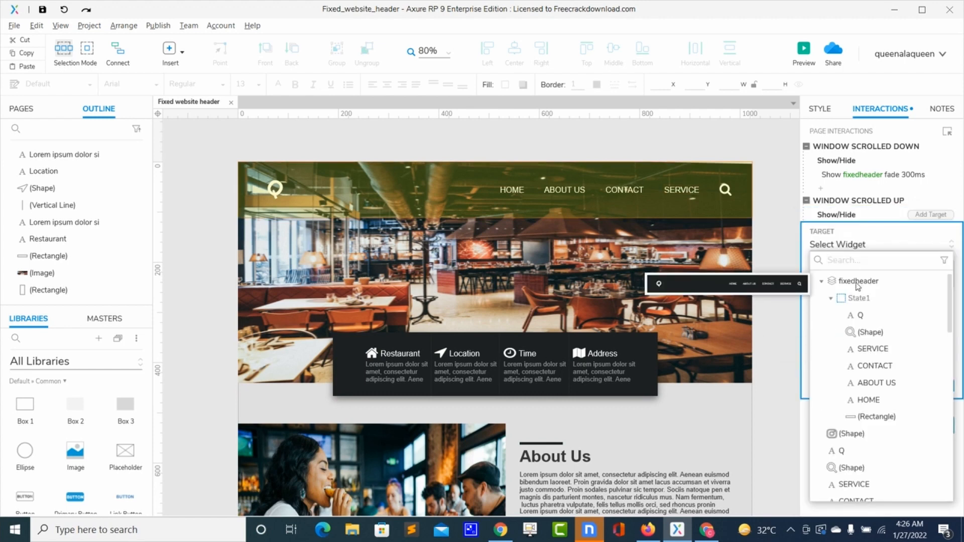
{"action": "left_click", "coordinate": [859, 282]}
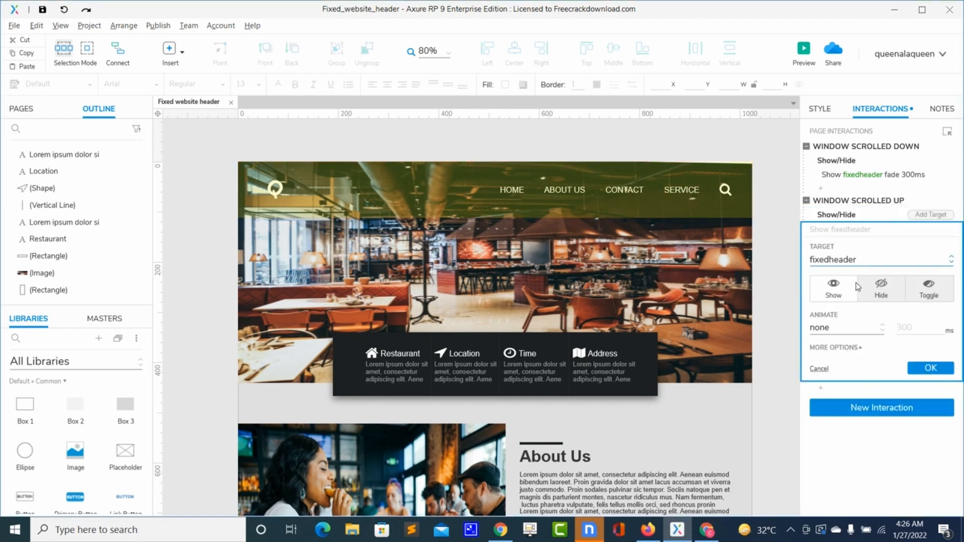
{"action": "left_click", "coordinate": [881, 290]}
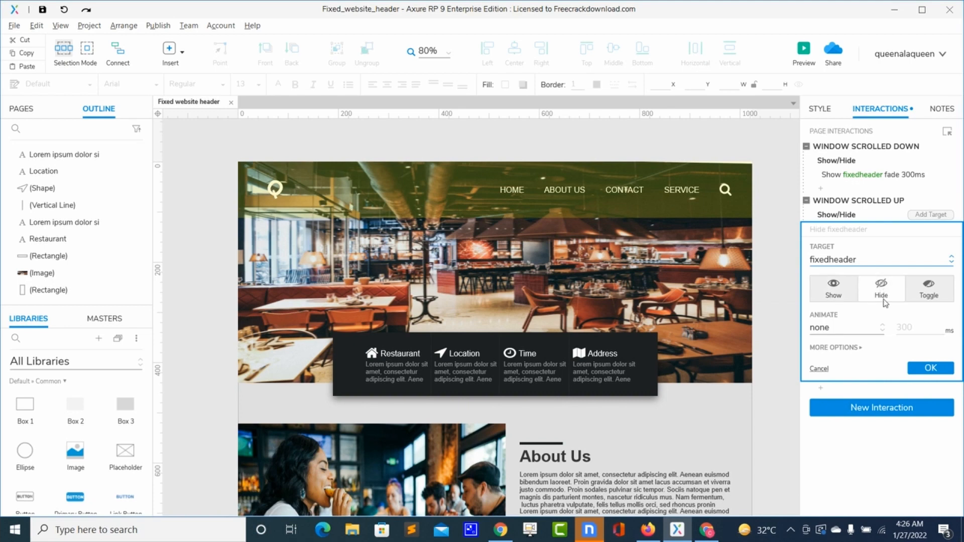
{"action": "left_click", "coordinate": [856, 330]}
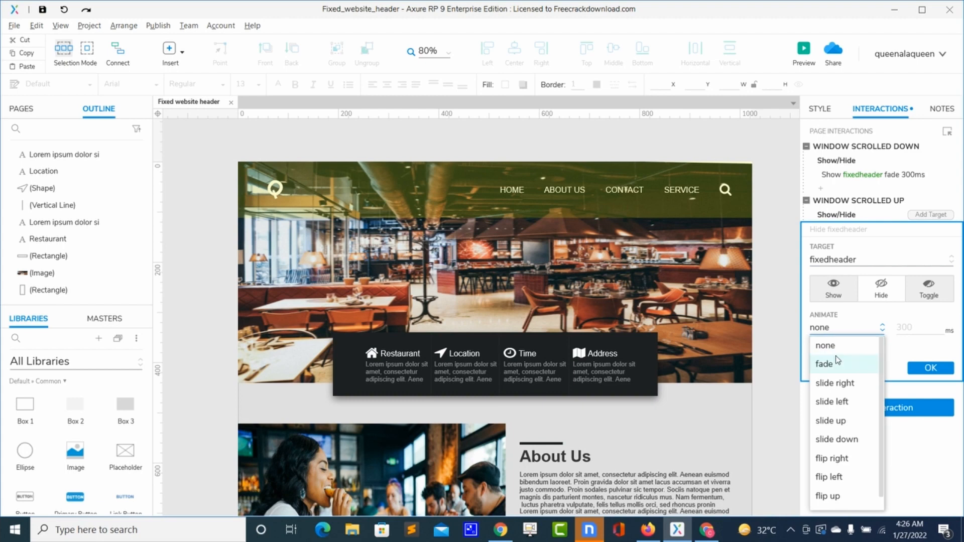
{"action": "left_click", "coordinate": [824, 364]}
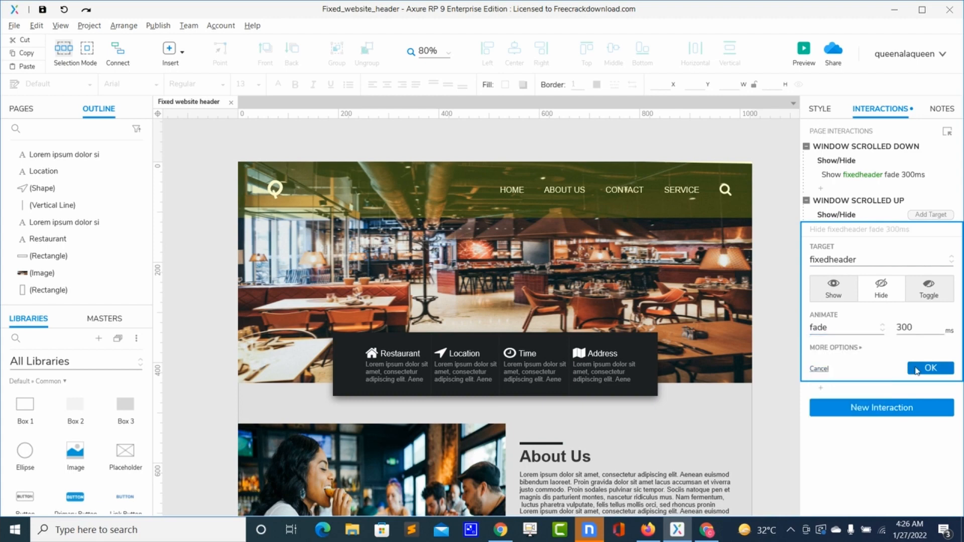
{"action": "left_click", "coordinate": [921, 368]}
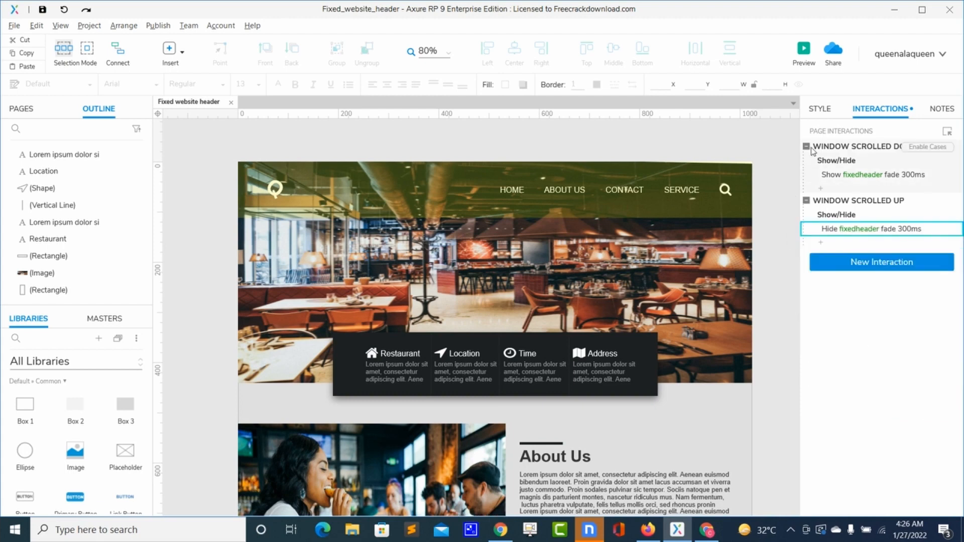
Preview the page, reload it and scroll repeatedly in both directions to check how the fixed header responds to scrolling down and up
{"action": "left_click", "coordinate": [817, 110]}
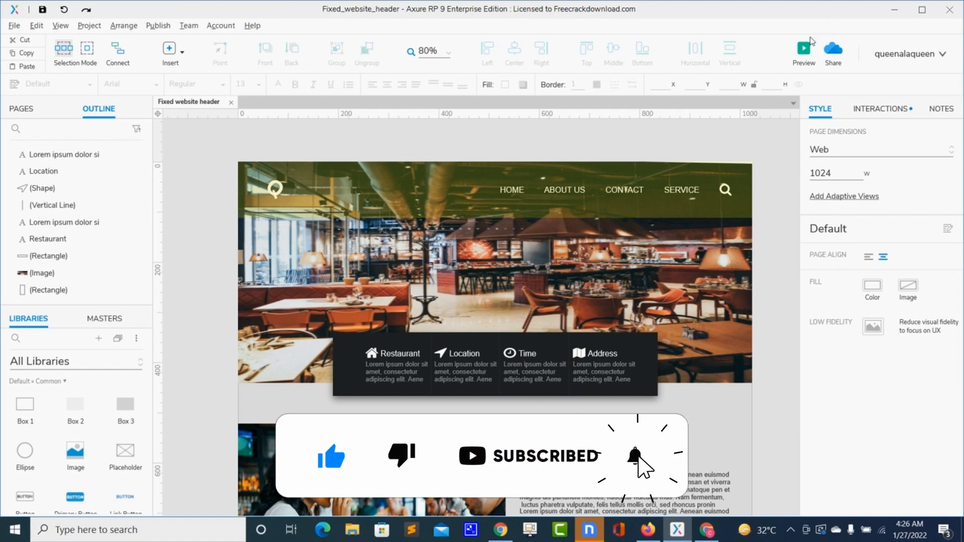
{"action": "left_click", "coordinate": [803, 48]}
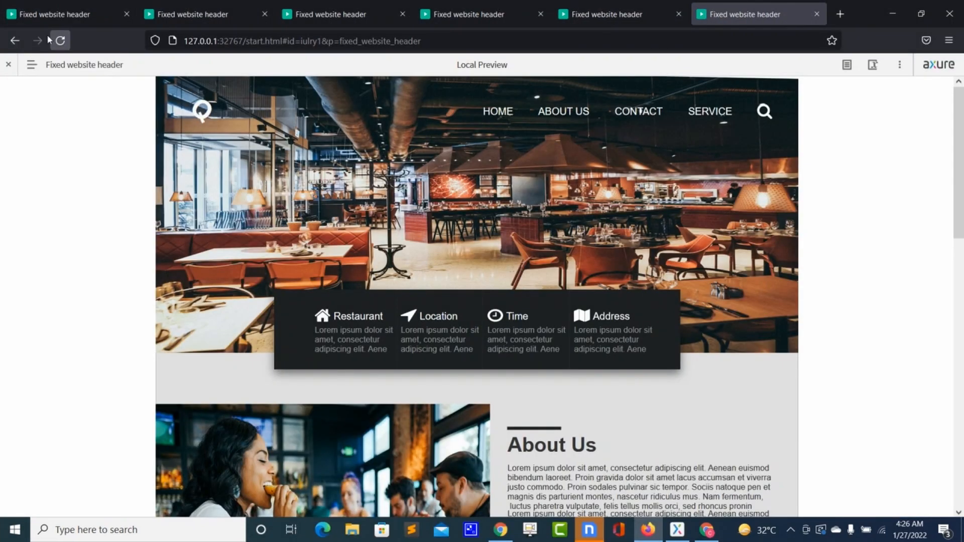
{"action": "left_click", "coordinate": [60, 40]}
{"action": "scroll", "coordinate": [321, 119], "scroll_direction": "down", "scroll_amount": 15}
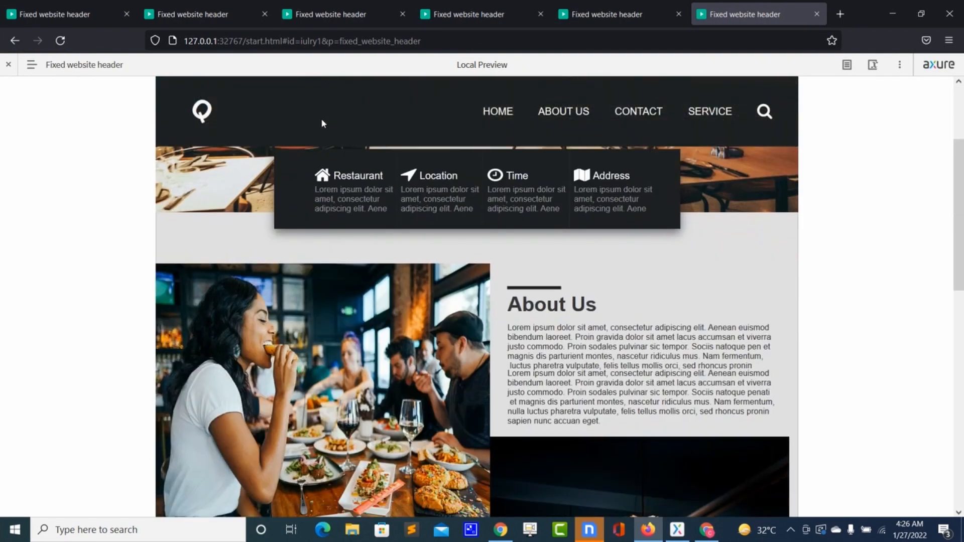
{"action": "scroll", "coordinate": [321, 119], "scroll_direction": "up", "scroll_amount": 5}
{"action": "scroll", "coordinate": [321, 118], "scroll_direction": "down", "scroll_amount": 5}
{"action": "scroll", "coordinate": [321, 118], "scroll_direction": "up", "scroll_amount": 10}
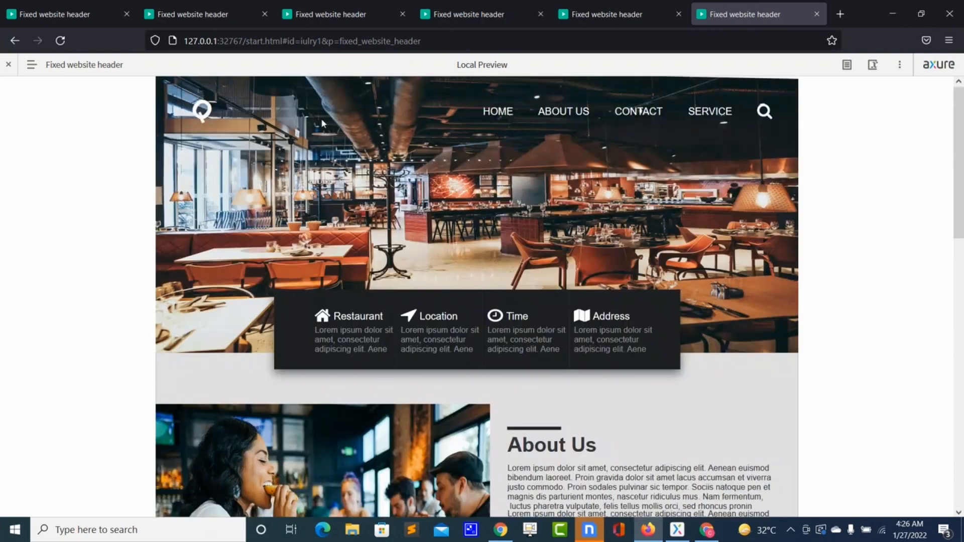
{"action": "scroll", "coordinate": [321, 118], "scroll_direction": "down", "scroll_amount": 2}
{"action": "scroll", "coordinate": [322, 122], "scroll_direction": "down", "scroll_amount": 3}
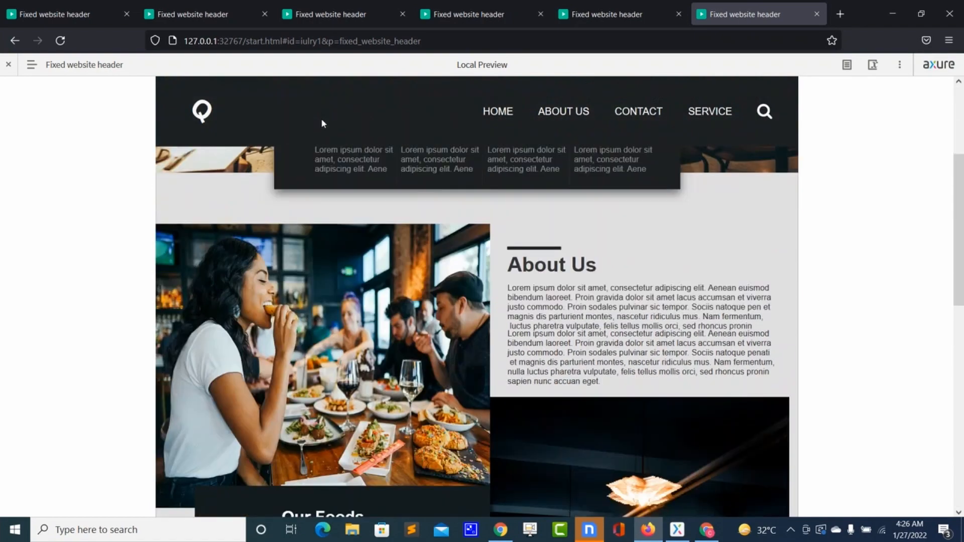
{"action": "scroll", "coordinate": [321, 122], "scroll_direction": "down", "scroll_amount": 5}
{"action": "scroll", "coordinate": [322, 123], "scroll_direction": "down", "scroll_amount": 4}
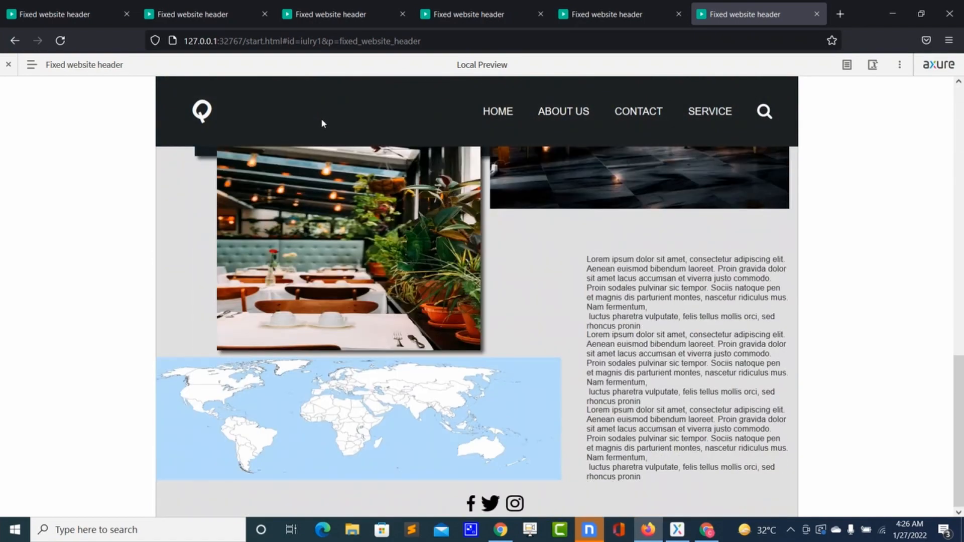
{"action": "scroll", "coordinate": [322, 123], "scroll_direction": "up", "scroll_amount": 7}
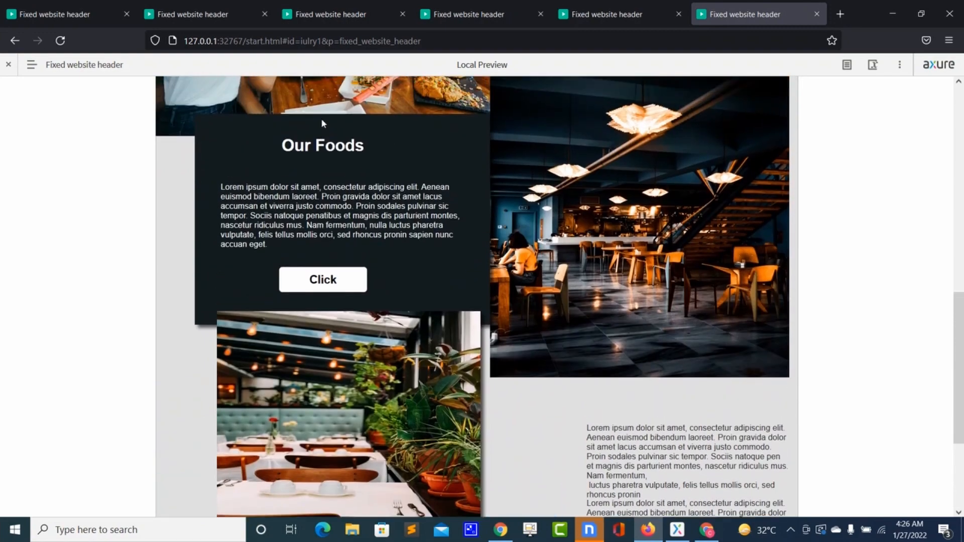
{"action": "scroll", "coordinate": [322, 123], "scroll_direction": "up", "scroll_amount": 3}
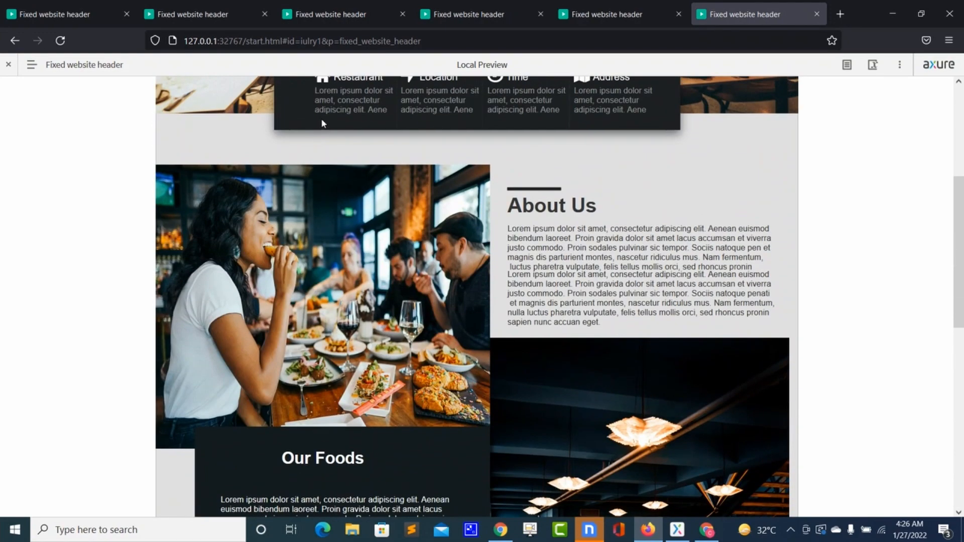
{"action": "scroll", "coordinate": [322, 123], "scroll_direction": "up", "scroll_amount": 5}
{"action": "scroll", "coordinate": [322, 123], "scroll_direction": "down", "scroll_amount": 13}
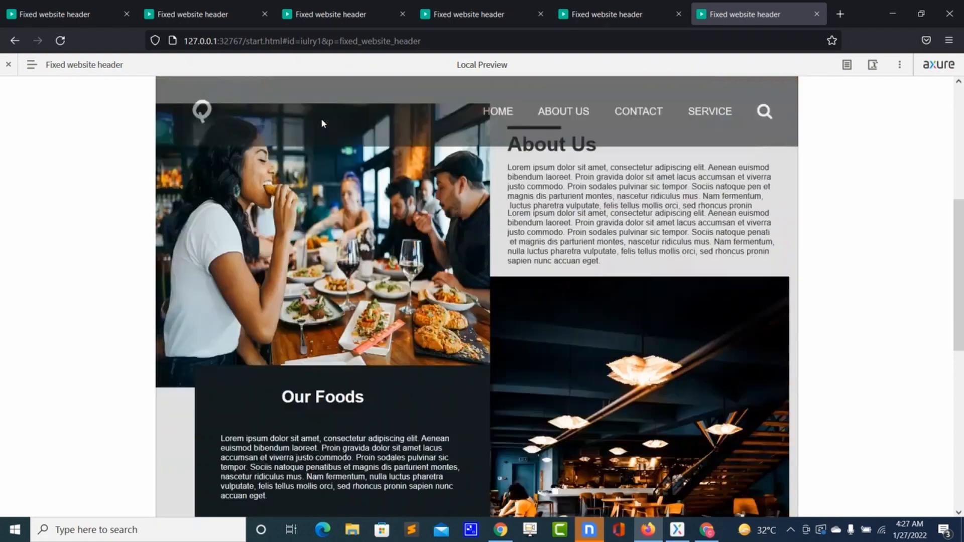
{"action": "scroll", "coordinate": [322, 123], "scroll_direction": "up", "scroll_amount": 12}
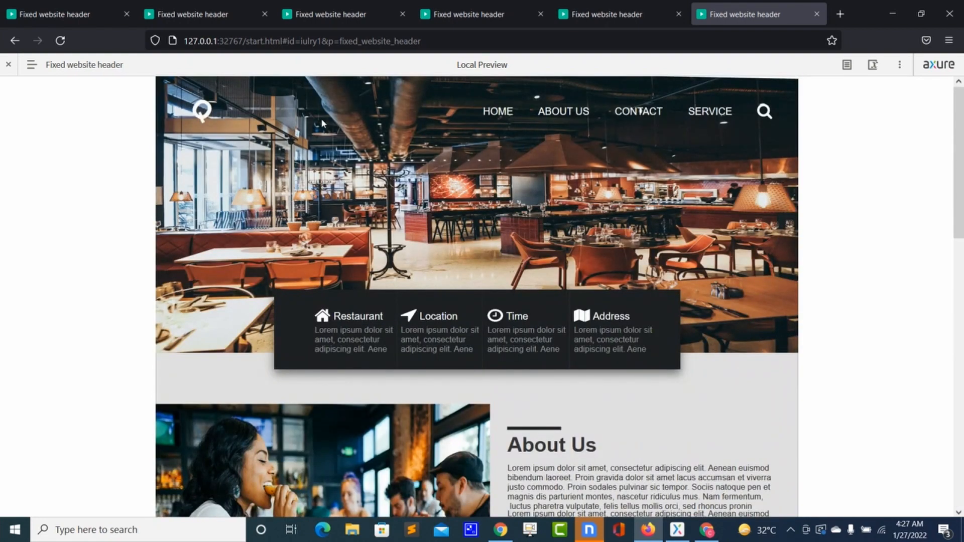
{"action": "scroll", "coordinate": [322, 121], "scroll_direction": "down", "scroll_amount": 12}
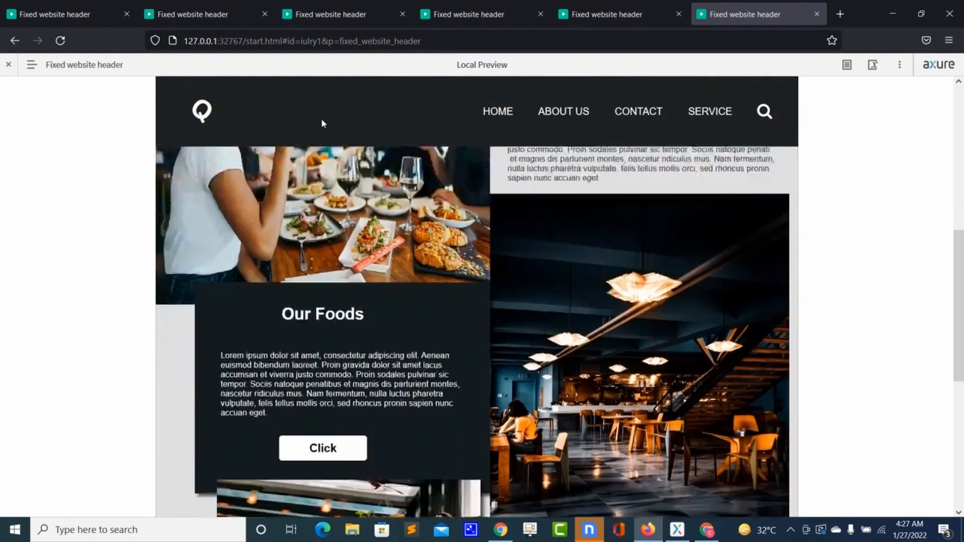
{"action": "scroll", "coordinate": [321, 119], "scroll_direction": "down", "scroll_amount": 2}
{"action": "scroll", "coordinate": [321, 118], "scroll_direction": "up", "scroll_amount": 10}
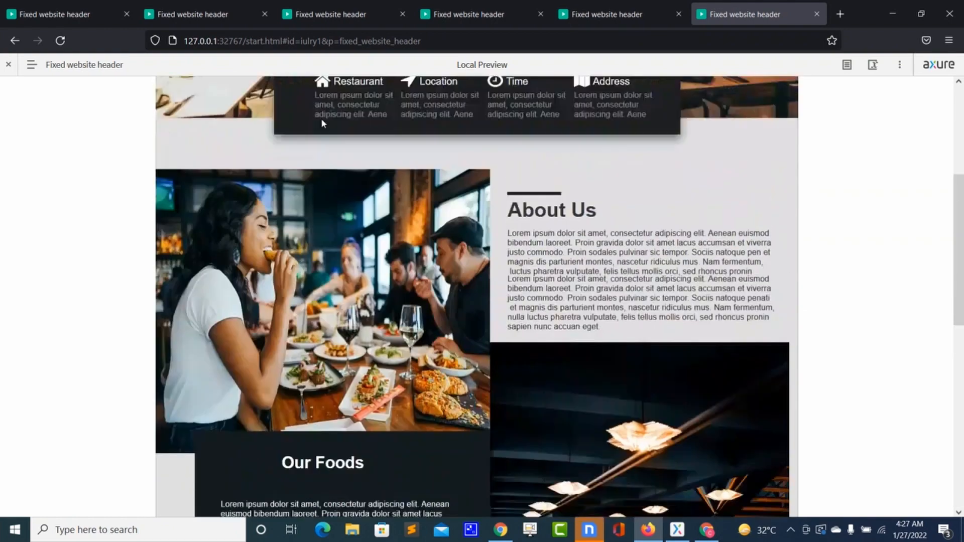
{"action": "scroll", "coordinate": [322, 122], "scroll_direction": "up", "scroll_amount": 2}
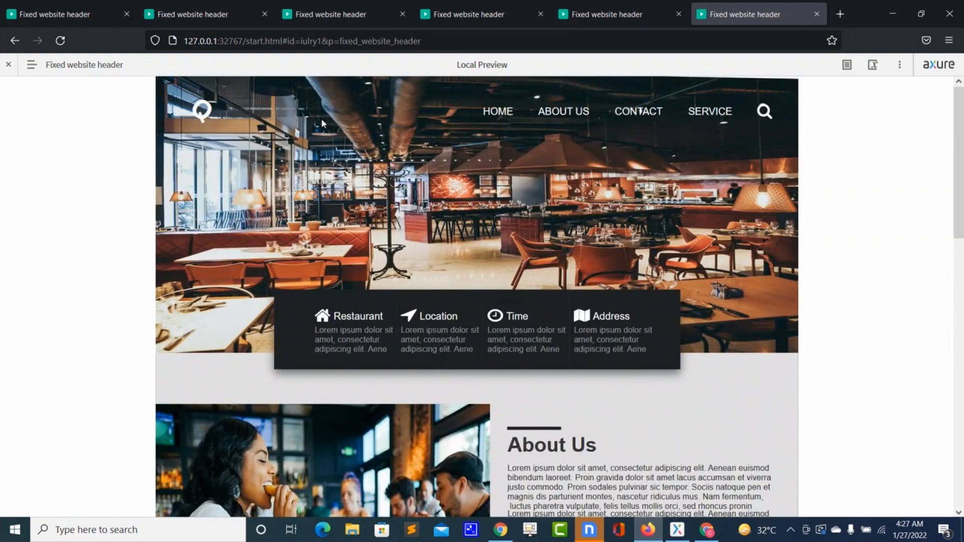
{"action": "scroll", "coordinate": [322, 123], "scroll_direction": "down", "scroll_amount": 2}
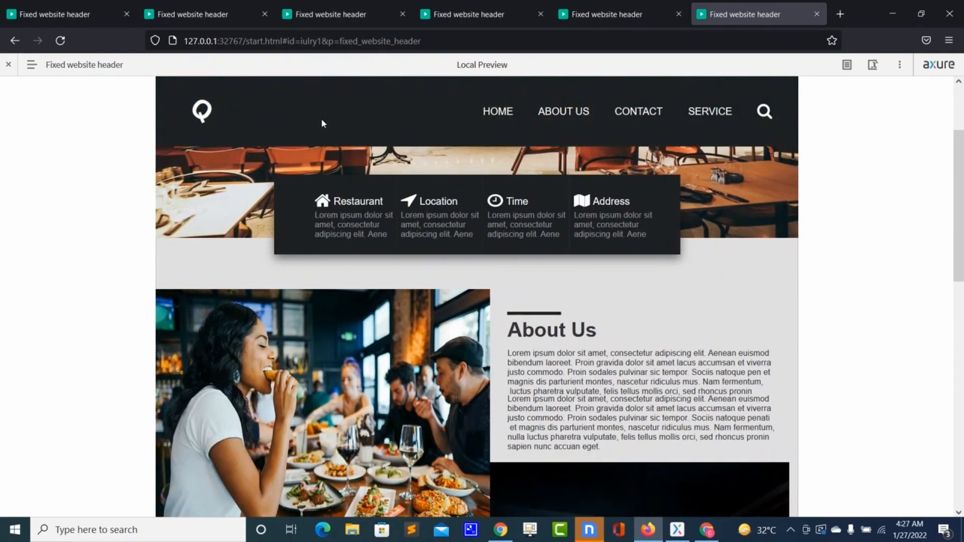
{"action": "scroll", "coordinate": [322, 122], "scroll_direction": "down", "scroll_amount": 4}
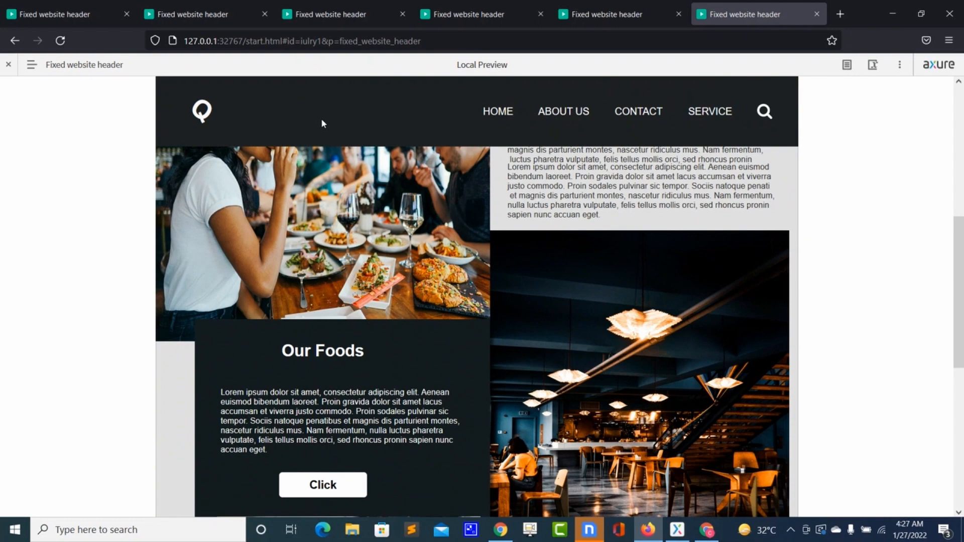
{"action": "scroll", "coordinate": [322, 122], "scroll_direction": "down", "scroll_amount": 7}
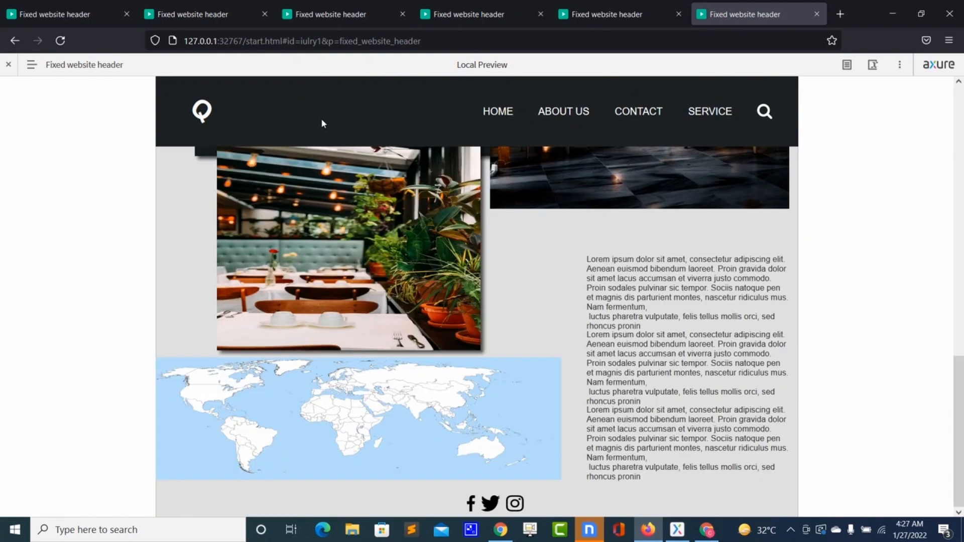